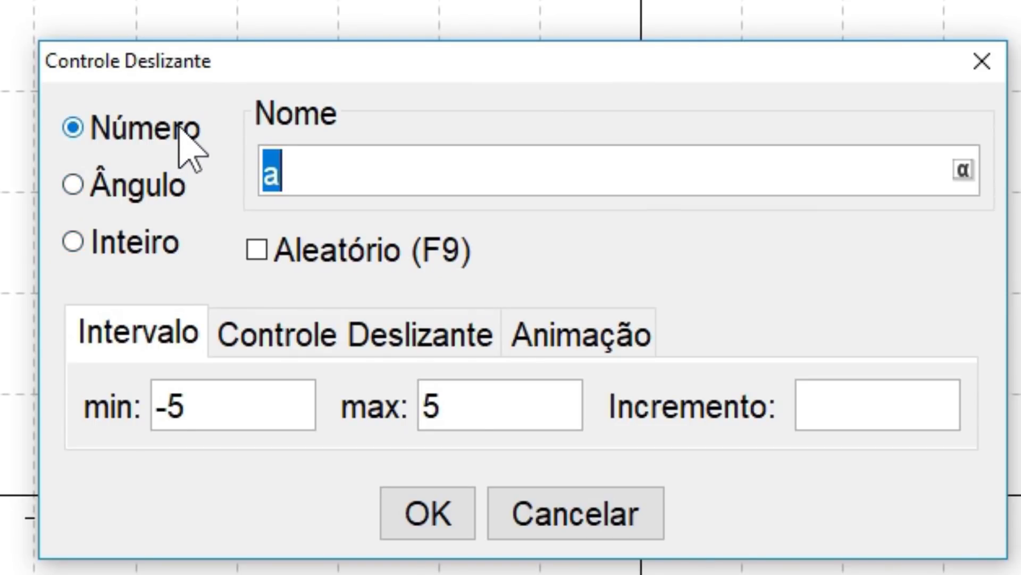
Create a number slider named a ranging from -5 to 5 with an increment of 1.
{"action": "left_click", "coordinate": [340, 178]}
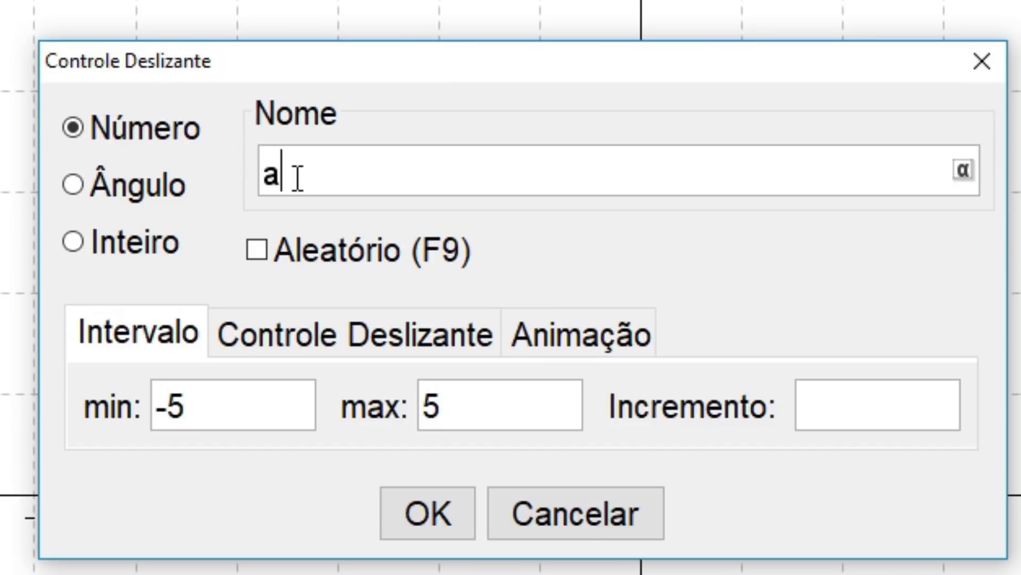
{"action": "double_click", "coordinate": [280, 173]}
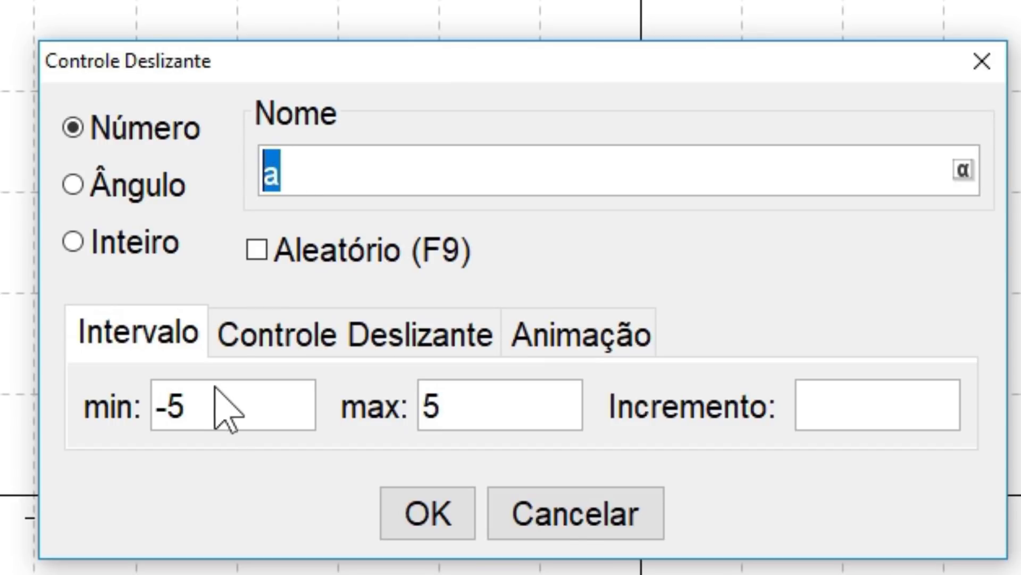
{"action": "left_click_drag", "start_coordinate": [213, 415], "coordinate": [154, 408]}
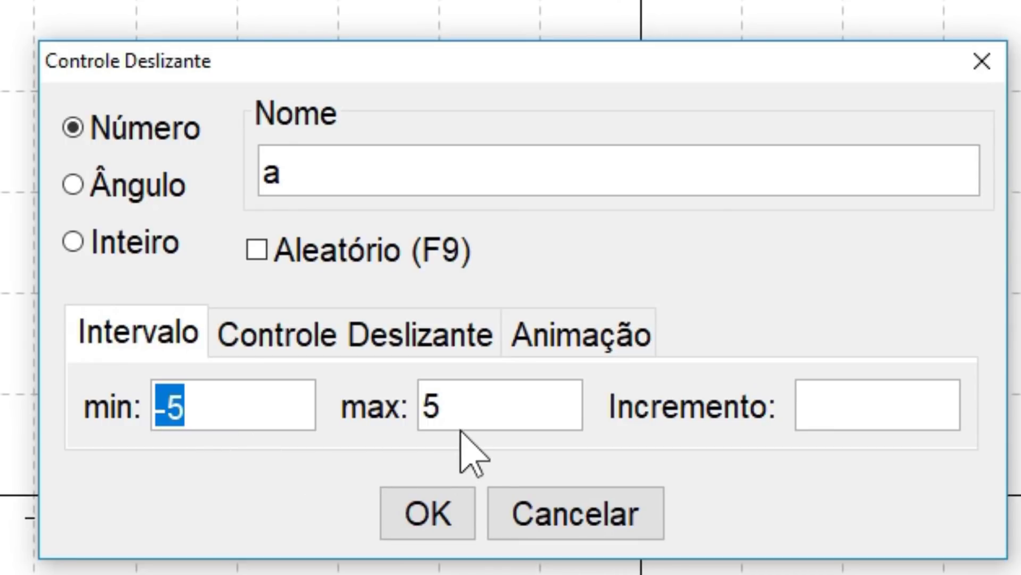
{"action": "left_click_drag", "start_coordinate": [448, 413], "coordinate": [413, 409]}
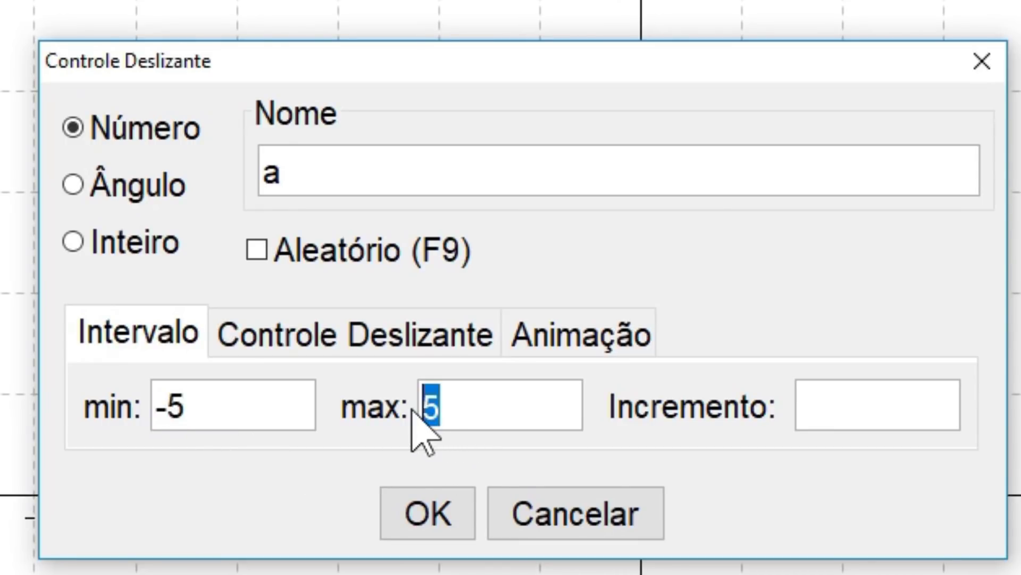
{"action": "left_click", "coordinate": [839, 408]}
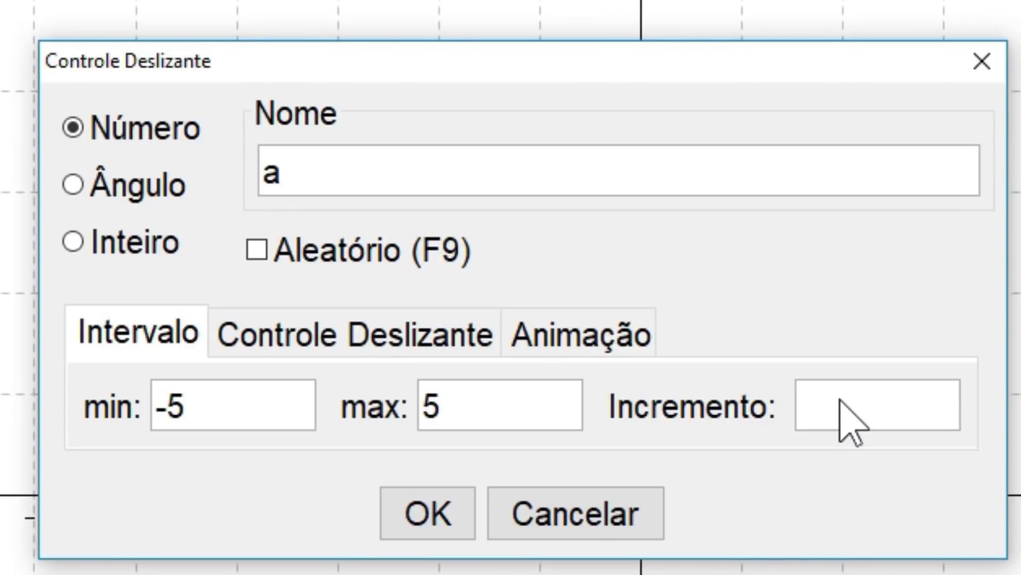
{"action": "type", "text": "1"}
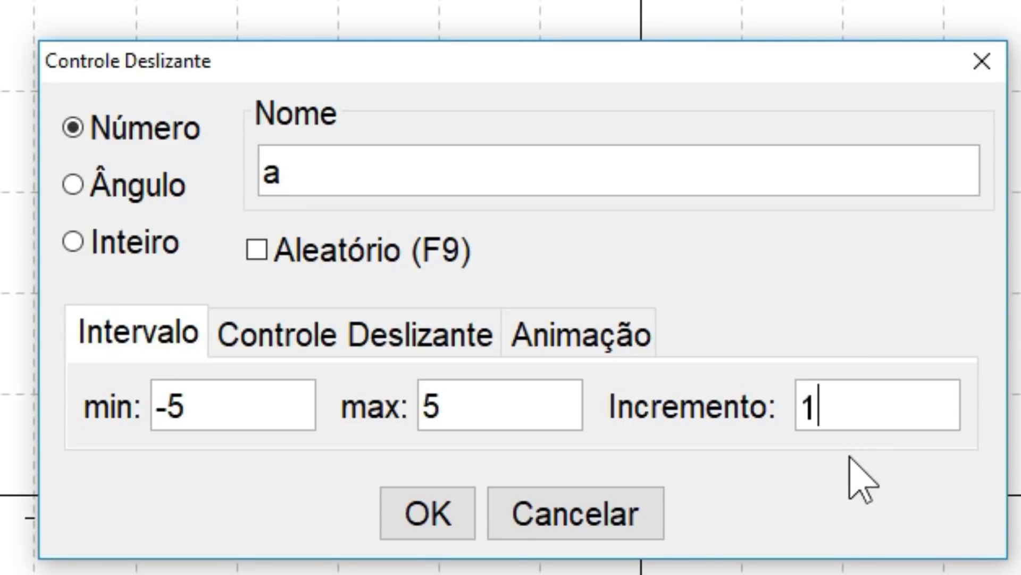
{"action": "left_click", "coordinate": [428, 513]}
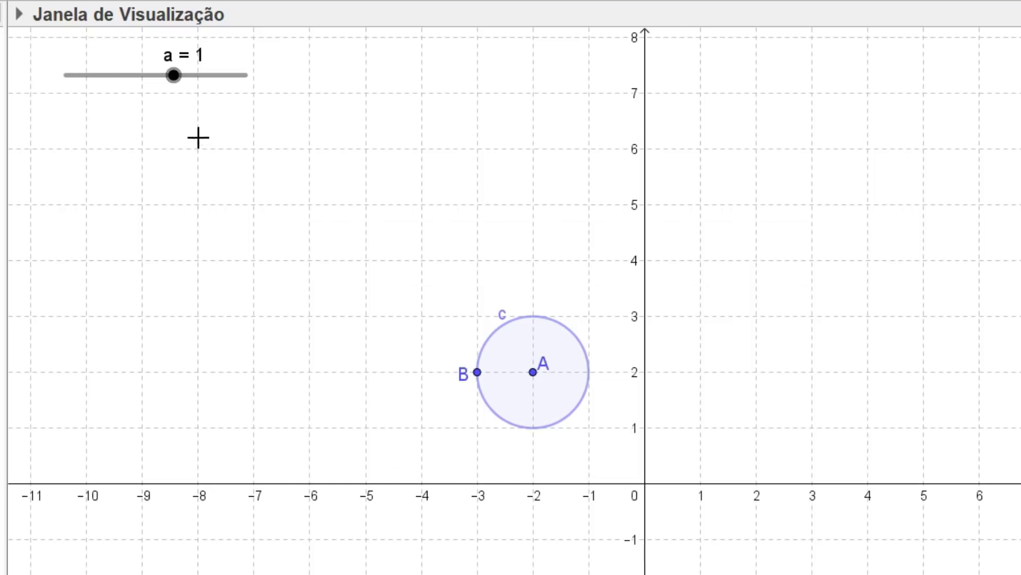
Test slider a by moving it through 0 and 5, leaving it at 2.
{"action": "left_click_drag", "start_coordinate": [173, 78], "coordinate": [152, 86]}
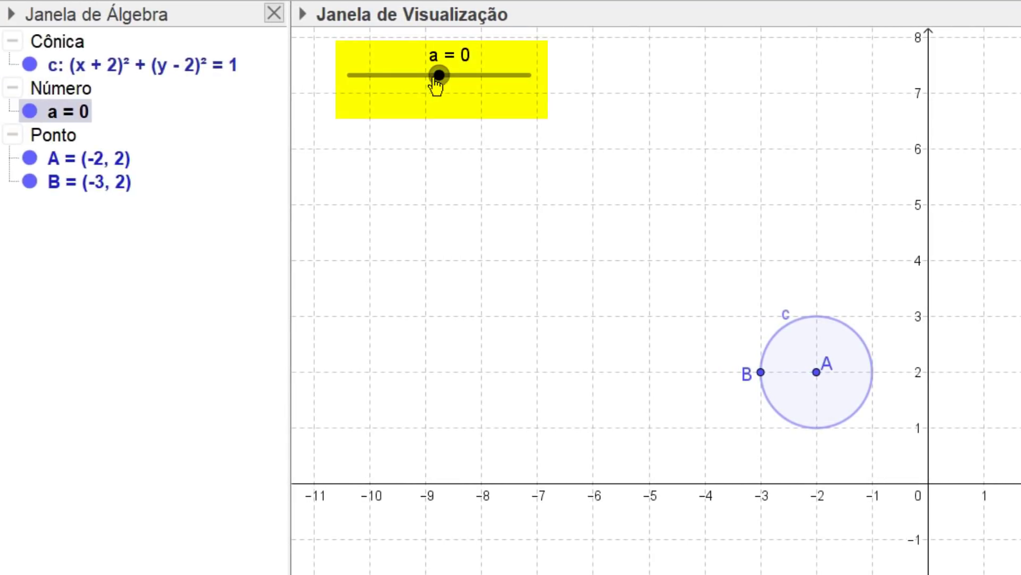
{"action": "left_click_drag", "start_coordinate": [435, 81], "coordinate": [550, 114]}
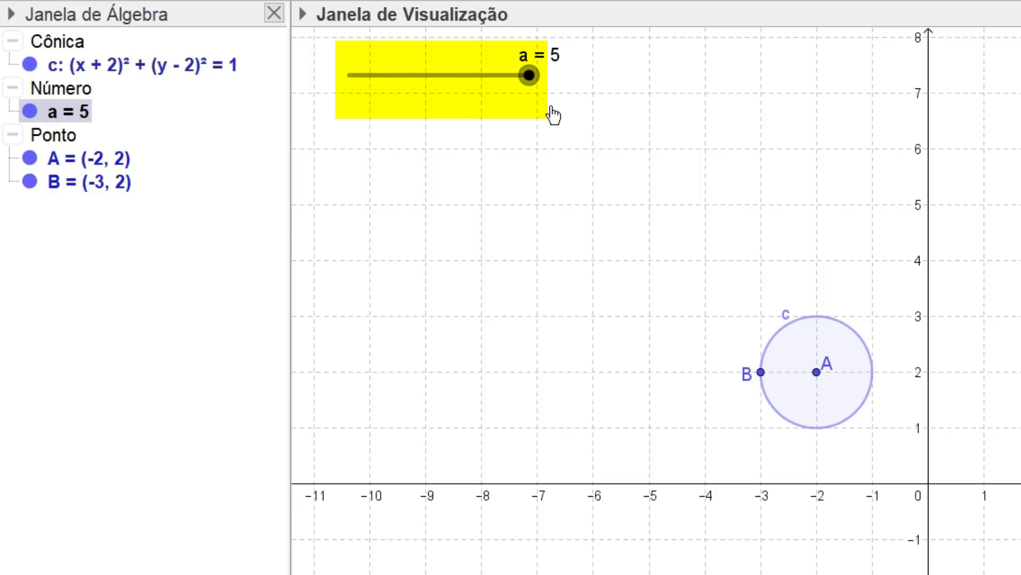
{"action": "left_click_drag", "start_coordinate": [553, 115], "coordinate": [481, 125]}
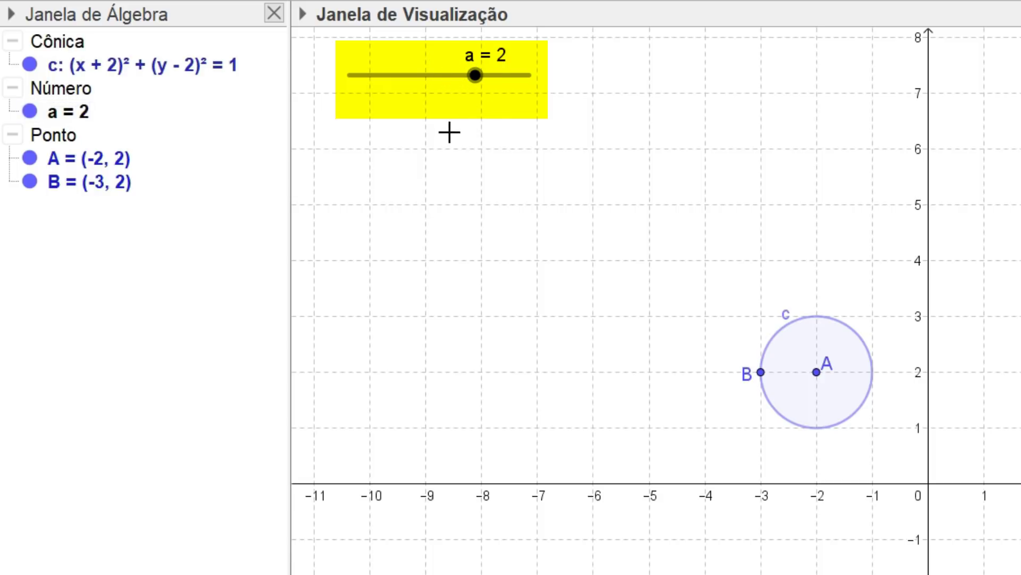
{"action": "left_click", "coordinate": [475, 75]}
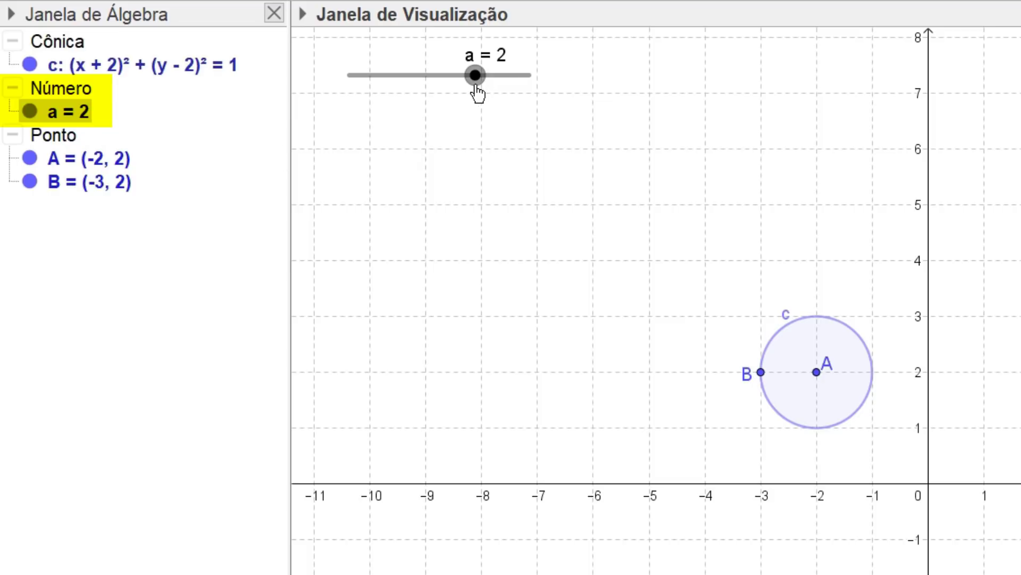
{"action": "left_click_drag", "start_coordinate": [474, 82], "coordinate": [421, 85]}
{"action": "key", "text": "ctrl+z"}
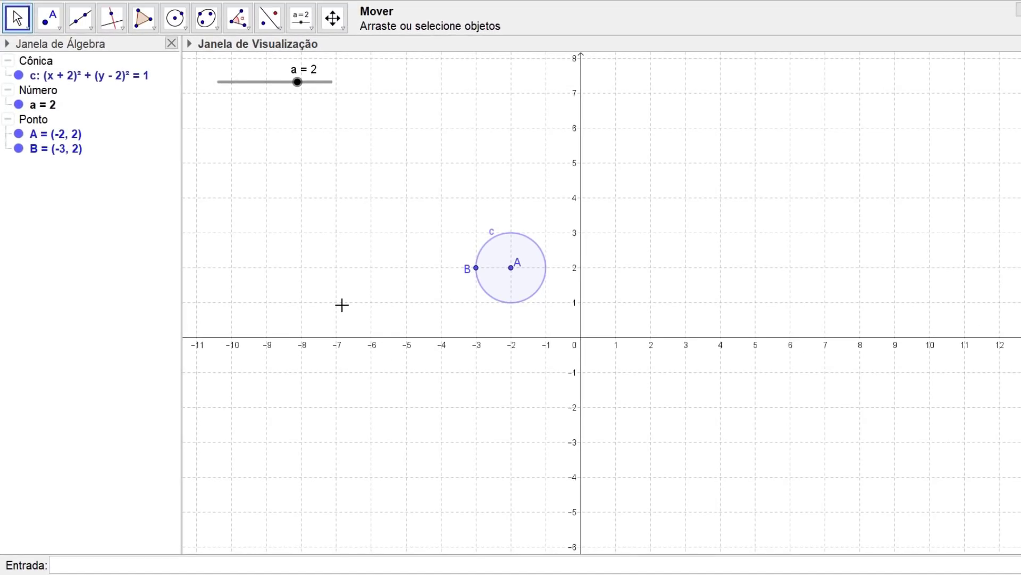
Create a vector from the origin that depends on the slider with the command Vetor((a,a)).
{"action": "left_click", "coordinate": [376, 569]}
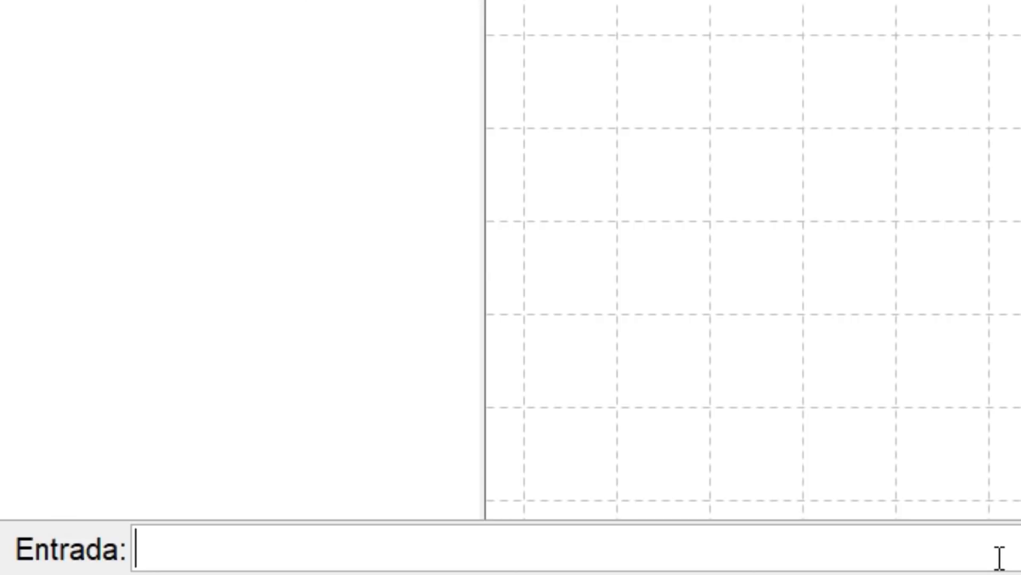
{"action": "type", "text": "Vetor"}
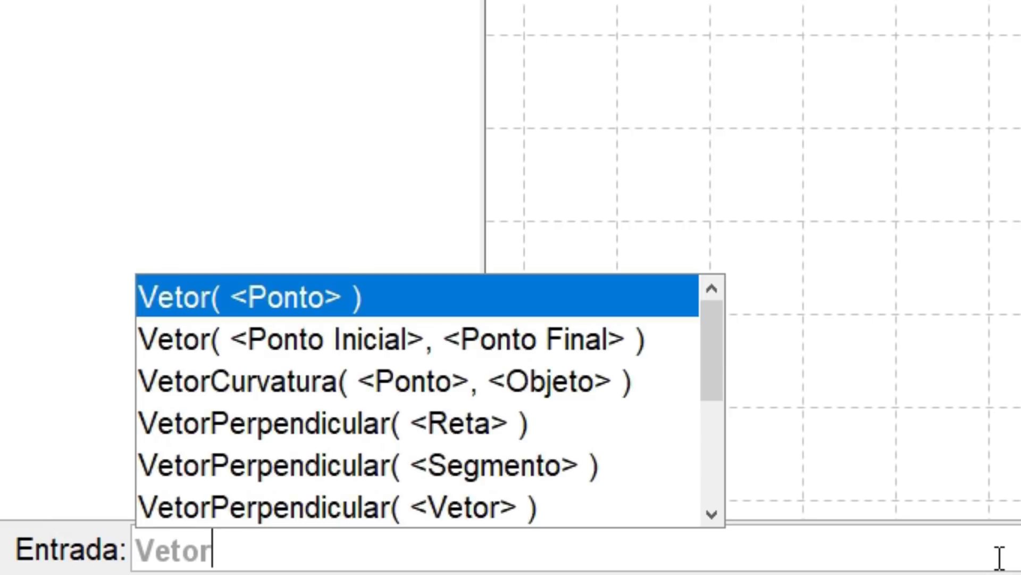
{"action": "type", "text": "("}
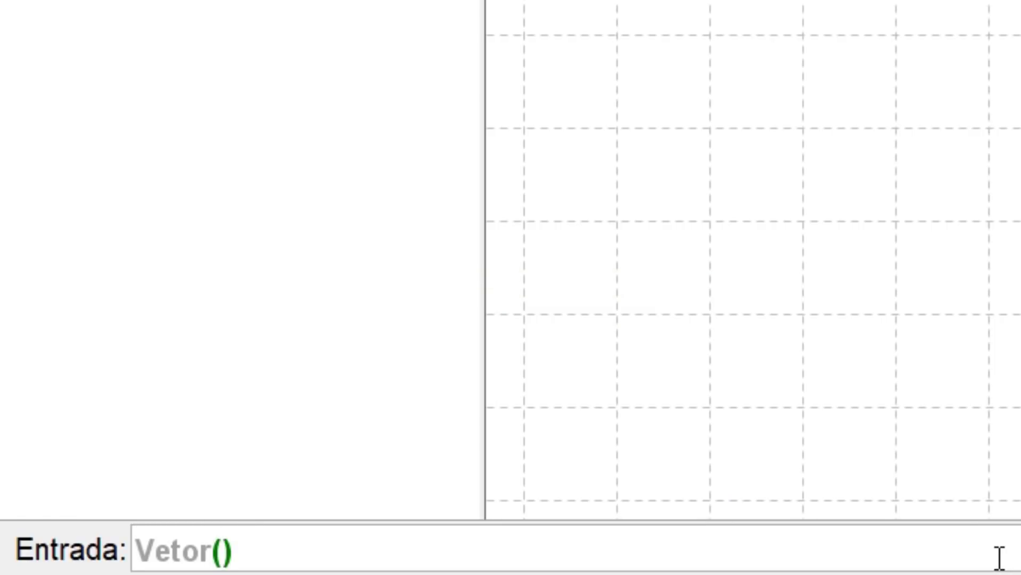
{"action": "type", "text": "("}
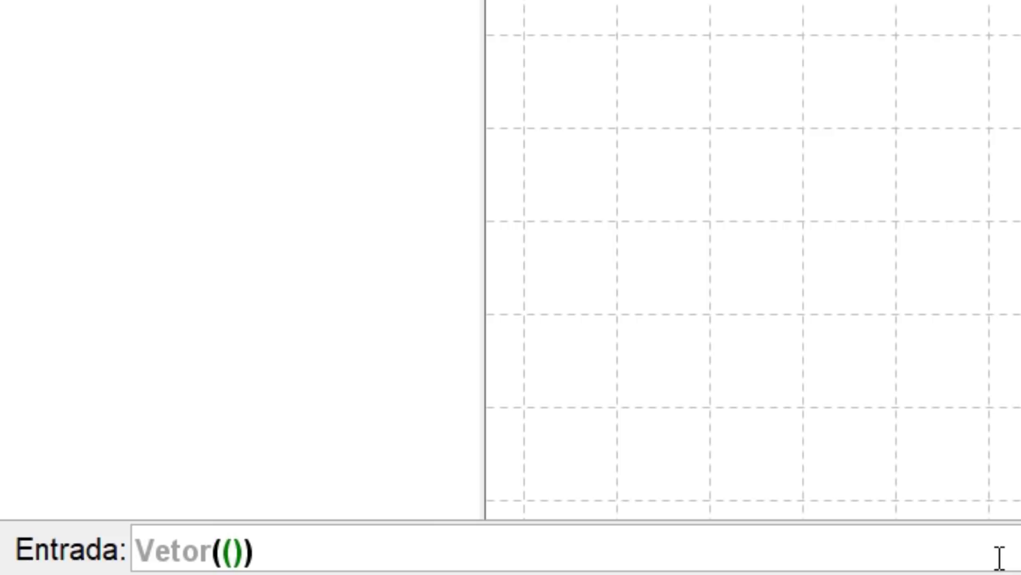
{"action": "type", "text": "a,"}
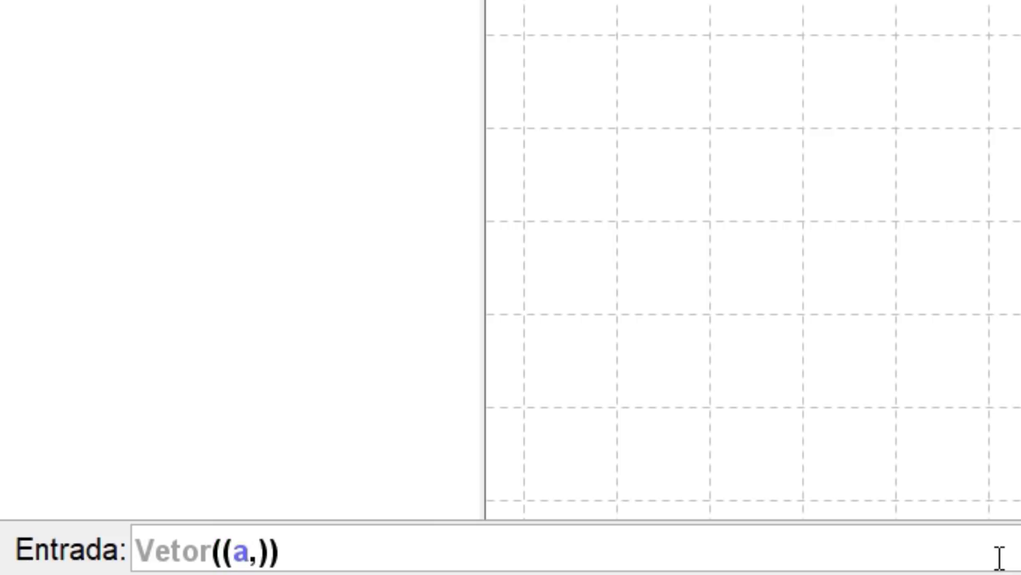
{"action": "type", "text": "a"}
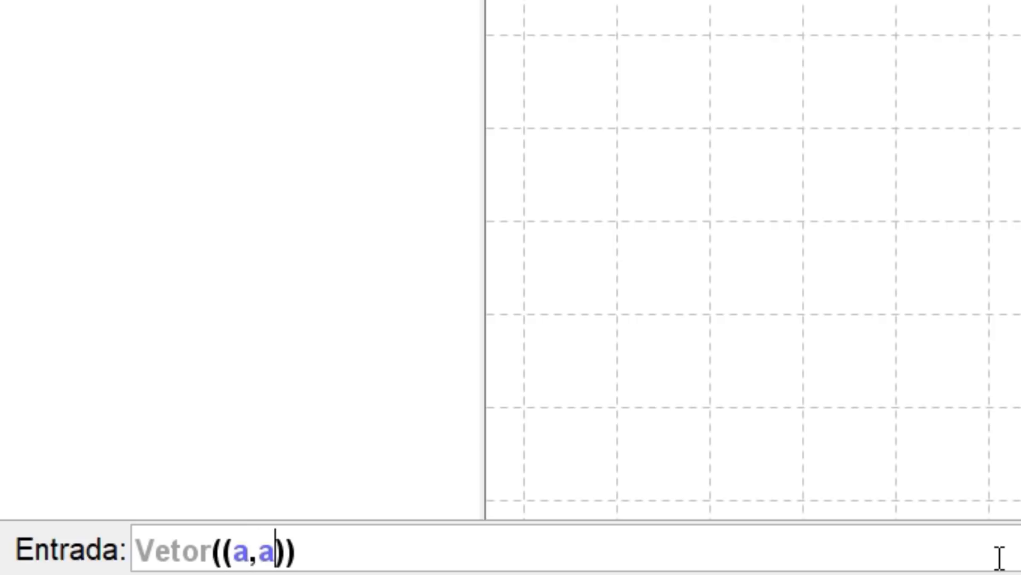
{"action": "key", "text": "End"}
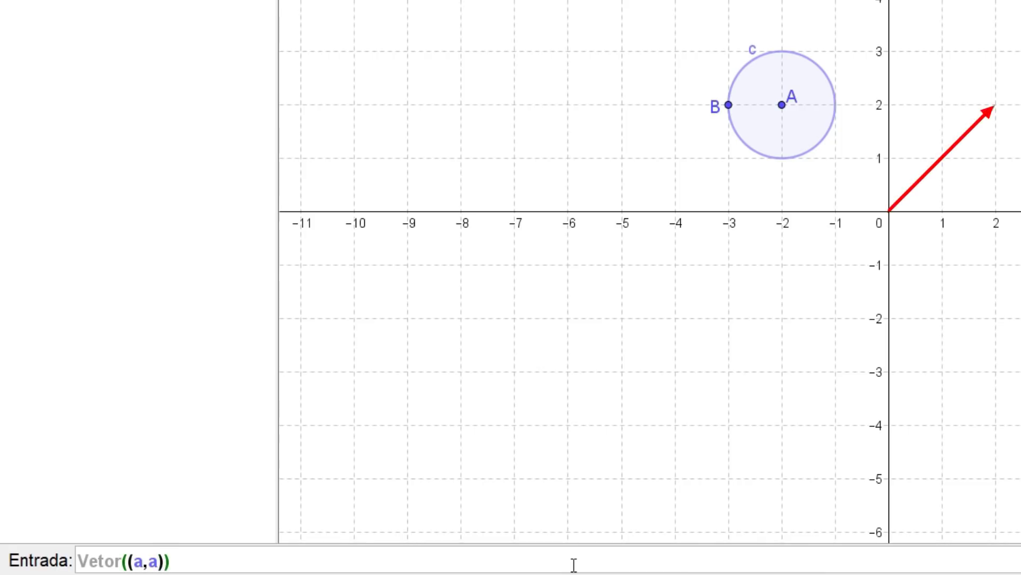
{"action": "key", "text": "Return"}
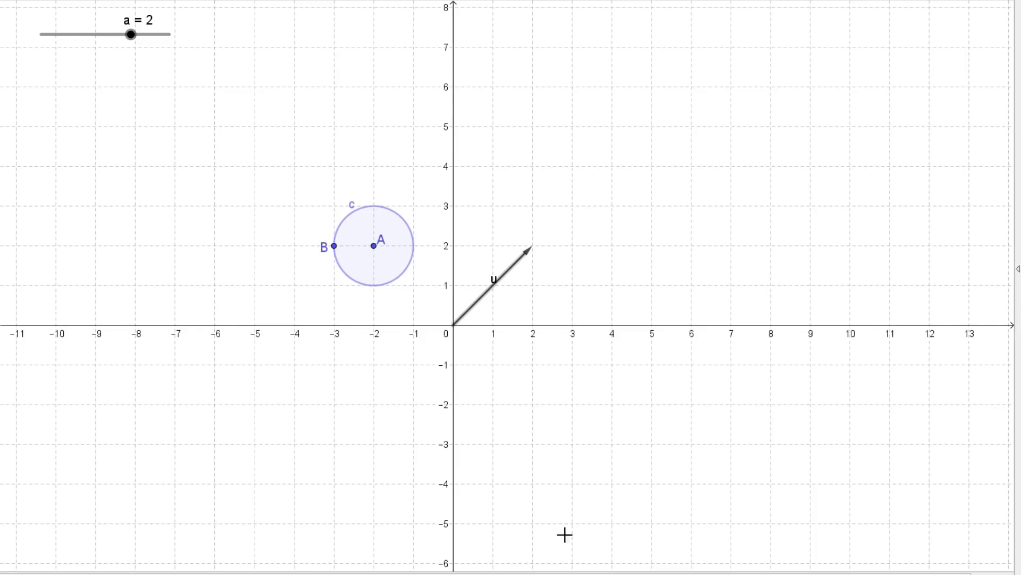
Vary slider a down to -5 and up to 4, and shift vector u's label off the arrow.
{"action": "left_click", "coordinate": [131, 35]}
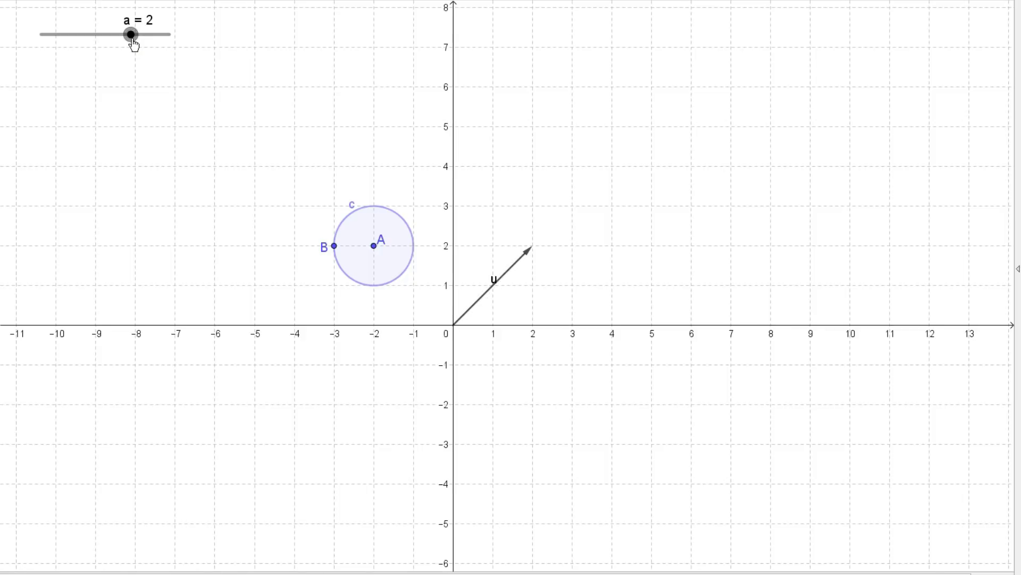
{"action": "left_click_drag", "start_coordinate": [132, 40], "coordinate": [41, 201]}
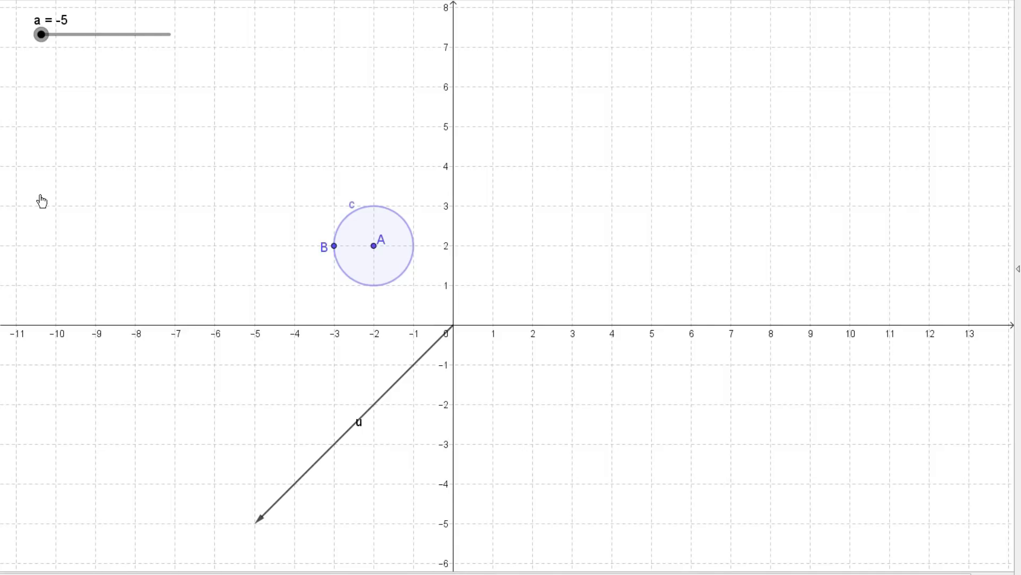
{"action": "left_click_drag", "start_coordinate": [41, 201], "coordinate": [146, 205]}
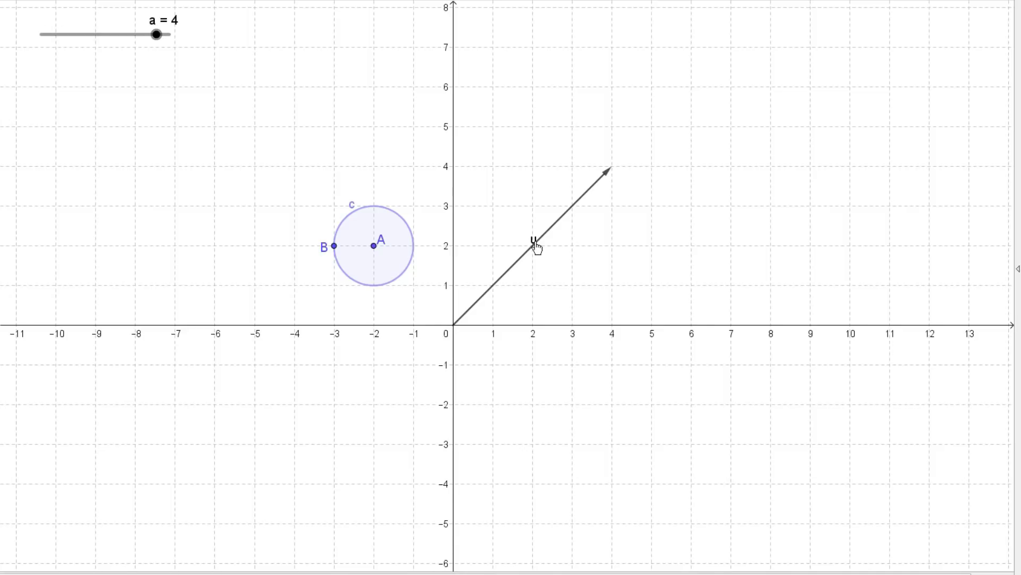
{"action": "left_click_drag", "start_coordinate": [534, 244], "coordinate": [483, 304]}
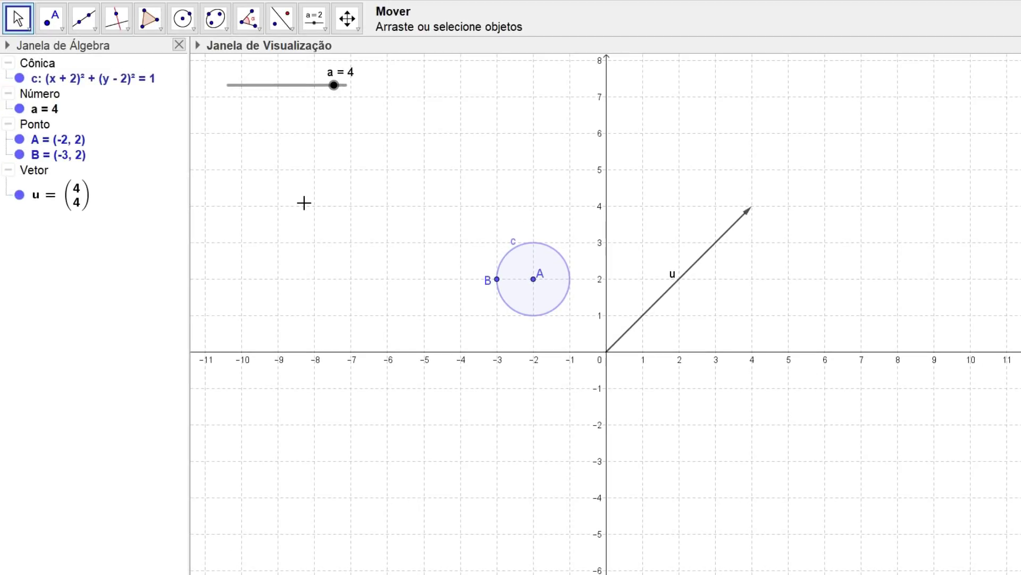
Translate circle c by vector u and vary slider a to move the translated copy, returning the slider to 4.
{"action": "left_click", "coordinate": [293, 31]}
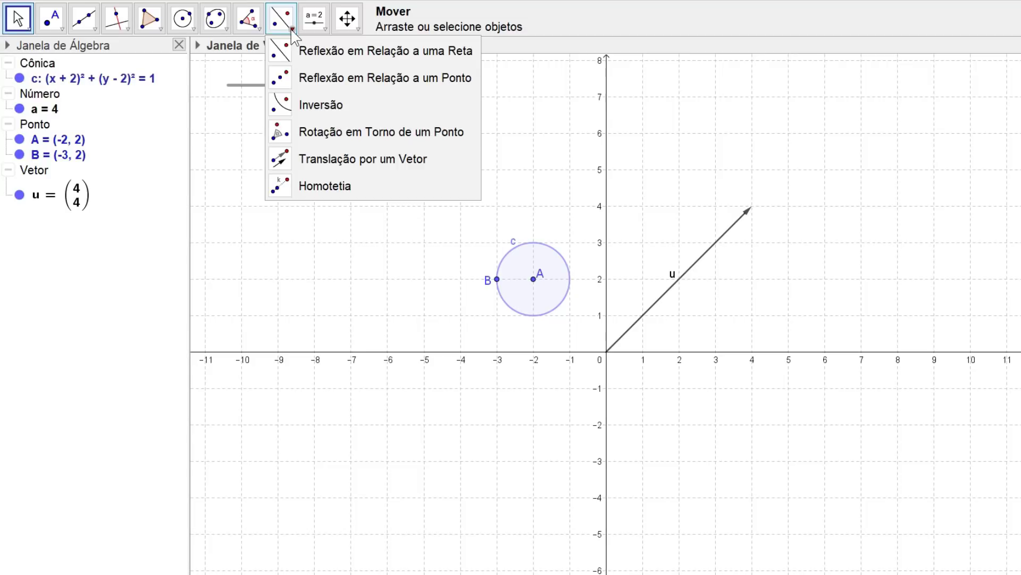
{"action": "left_click", "coordinate": [324, 167]}
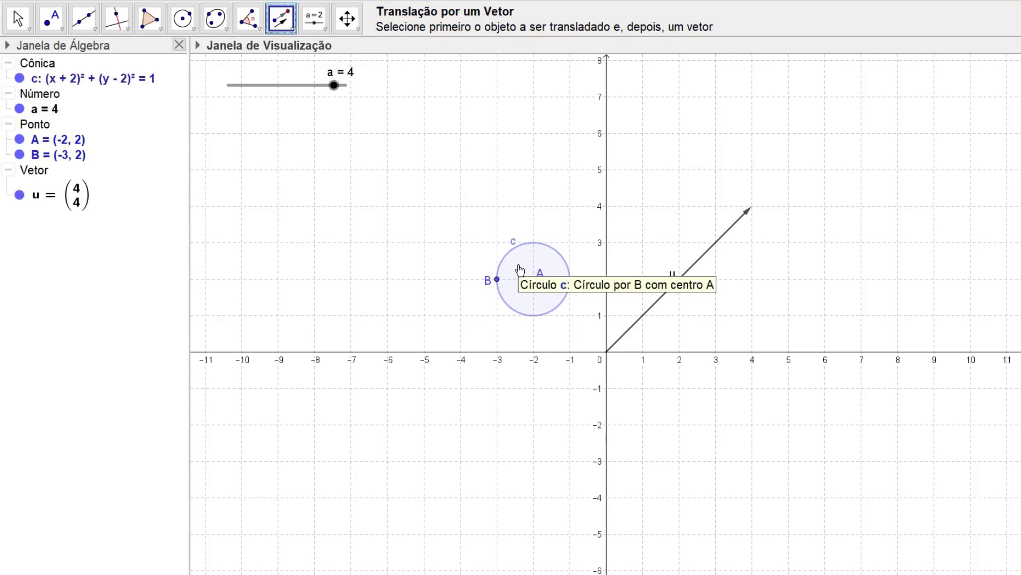
{"action": "left_click", "coordinate": [520, 270]}
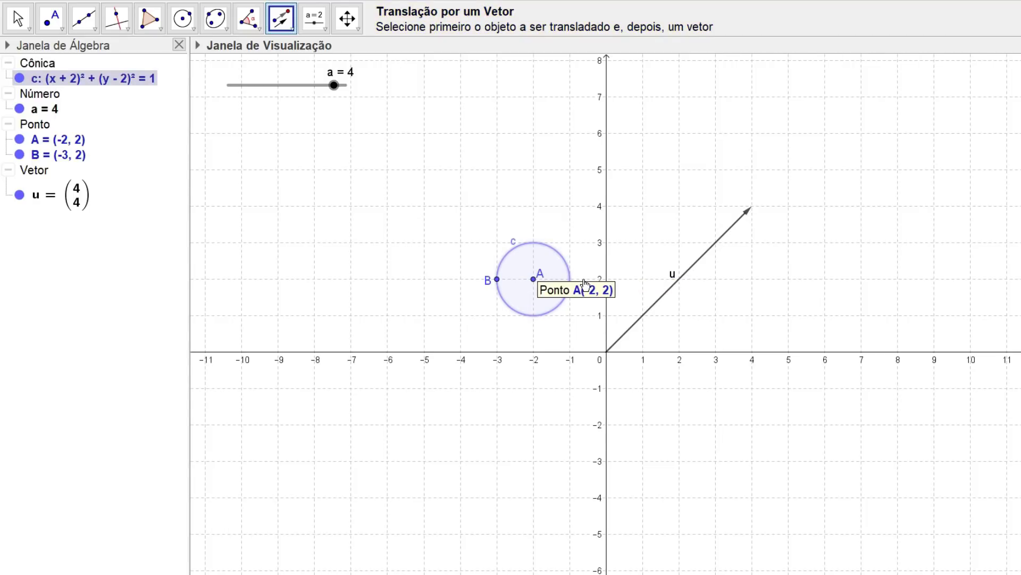
{"action": "left_click", "coordinate": [690, 268]}
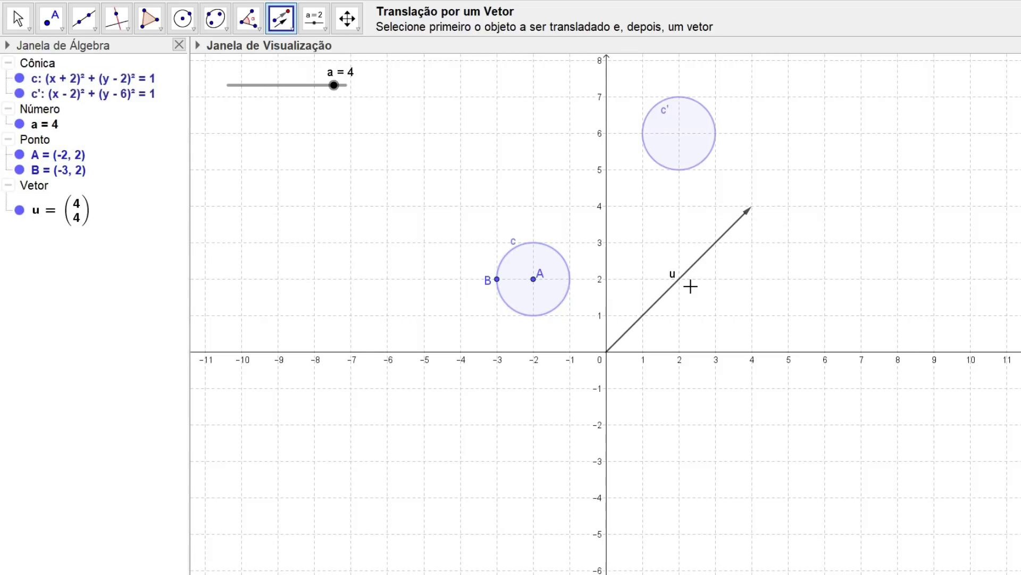
{"action": "key", "text": "Escape"}
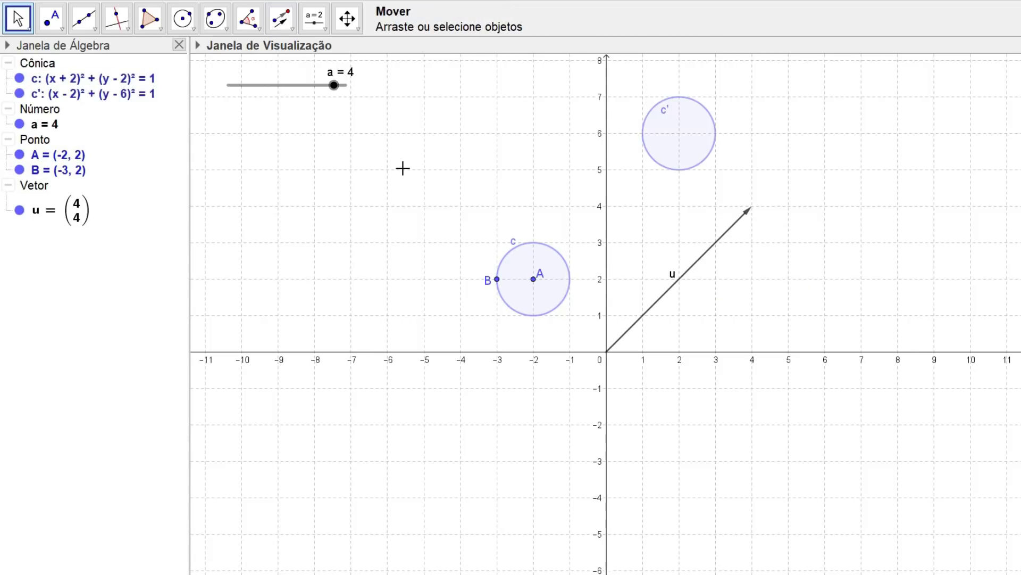
{"action": "left_click_drag", "start_coordinate": [333, 85], "coordinate": [339, 162]}
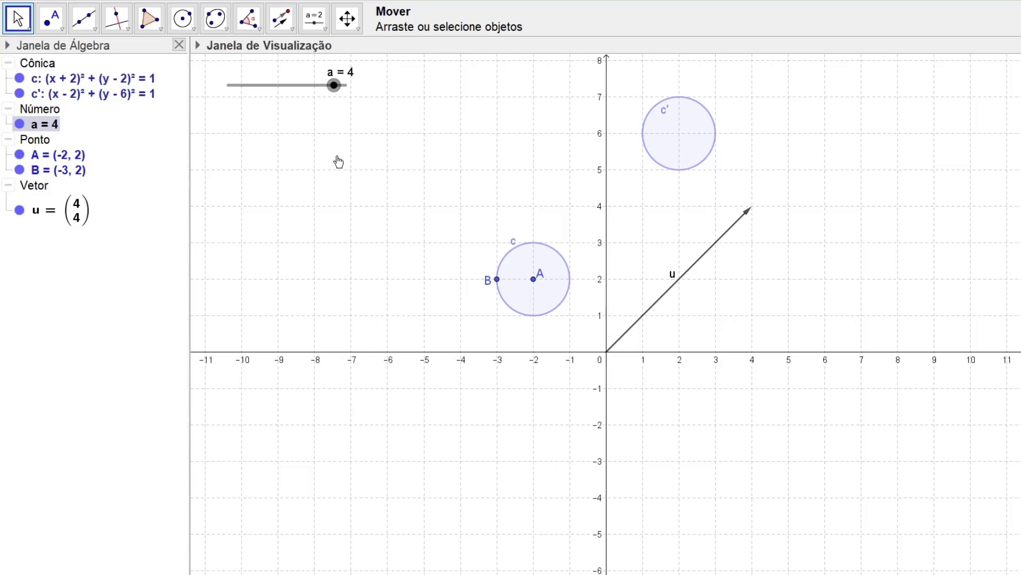
{"action": "left_click", "coordinate": [337, 160]}
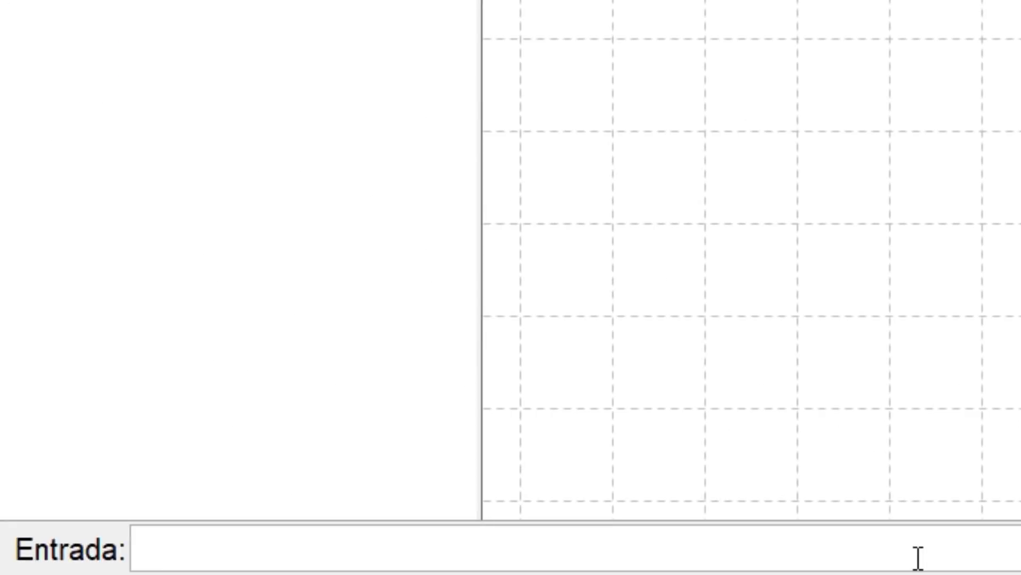
Create a second vector by entering its coordinates as v=(0,-5).
{"action": "left_click", "coordinate": [929, 548]}
{"action": "type", "text": "v="}
{"action": "type", "text": "("}
{"action": "type", "text": "0,-"}
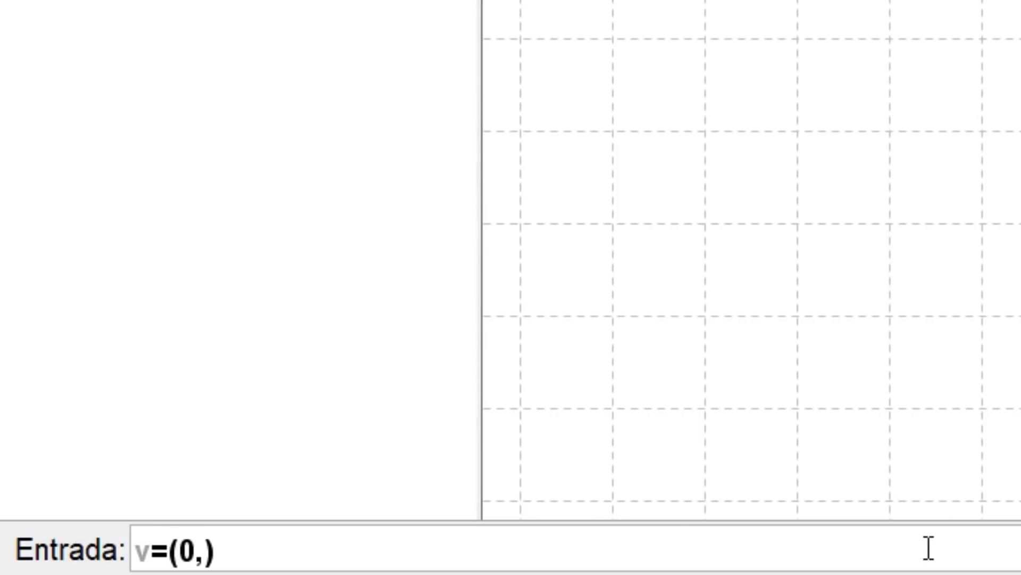
{"action": "type", "text": "5"}
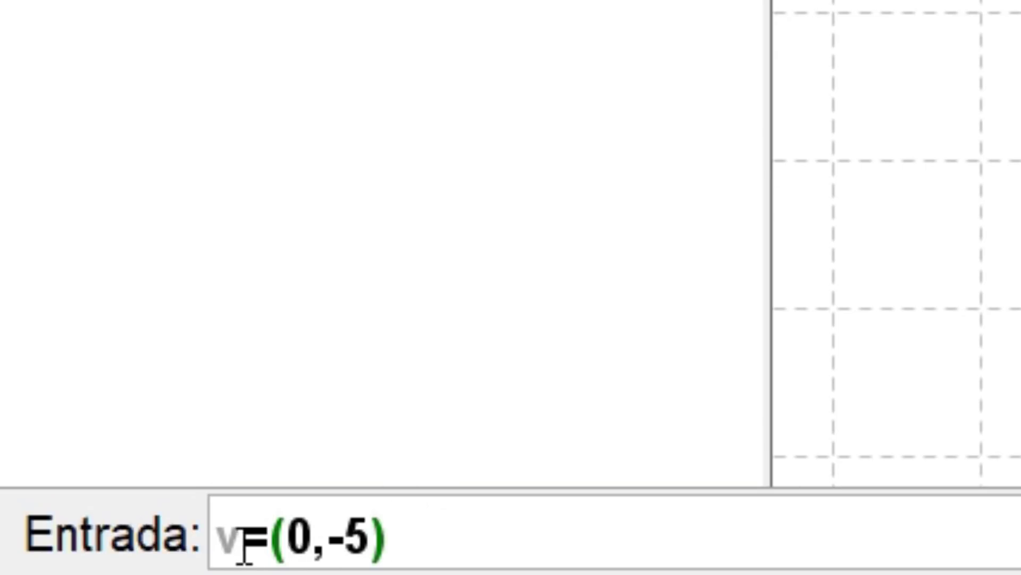
{"action": "left_click_drag", "start_coordinate": [235, 538], "coordinate": [210, 538]}
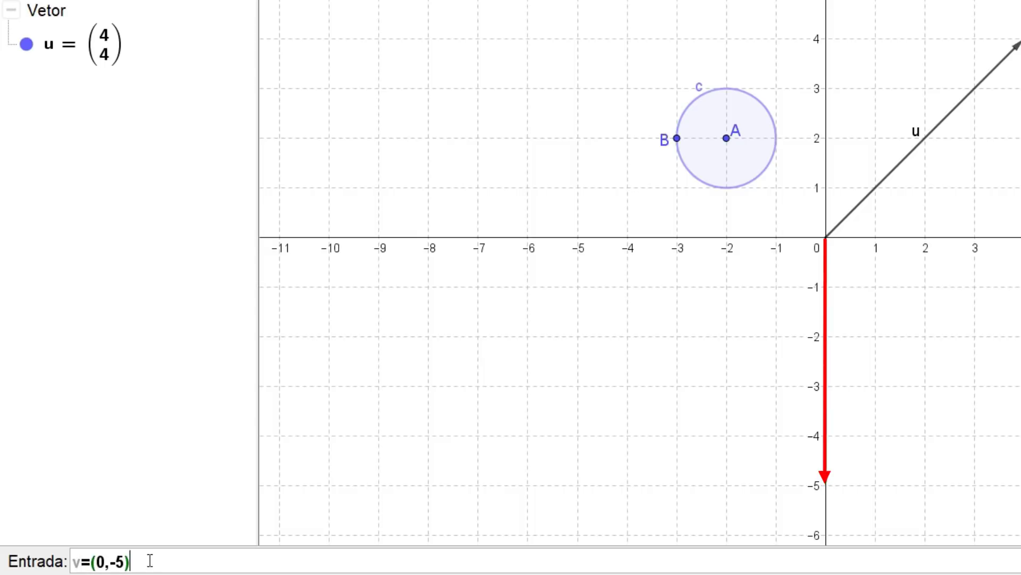
{"action": "key", "text": "Return"}
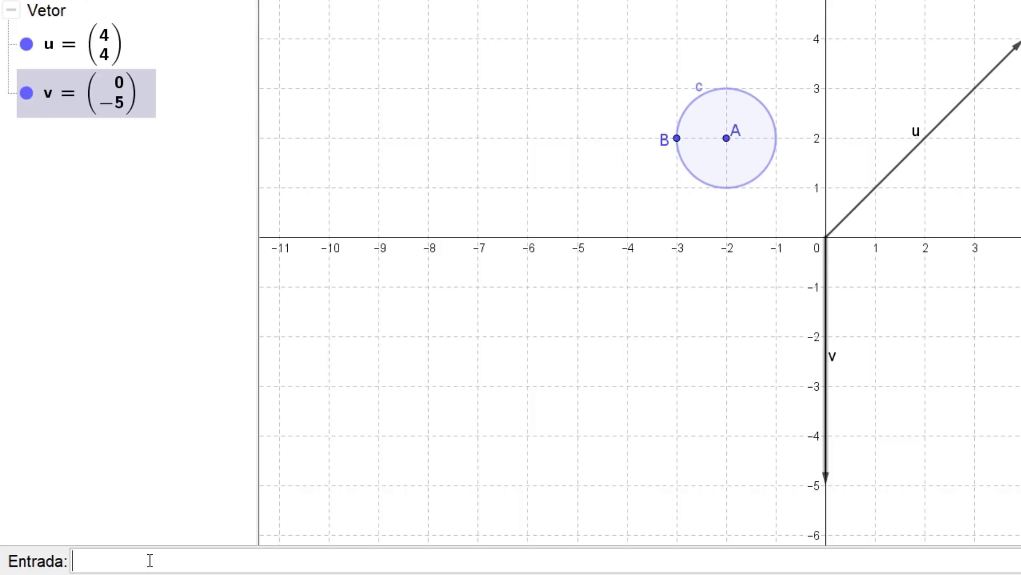
Translate circle c by vector v with the command Transladar(c, v), and vary slider a to compare the two translated copies.
{"action": "left_click", "coordinate": [150, 560]}
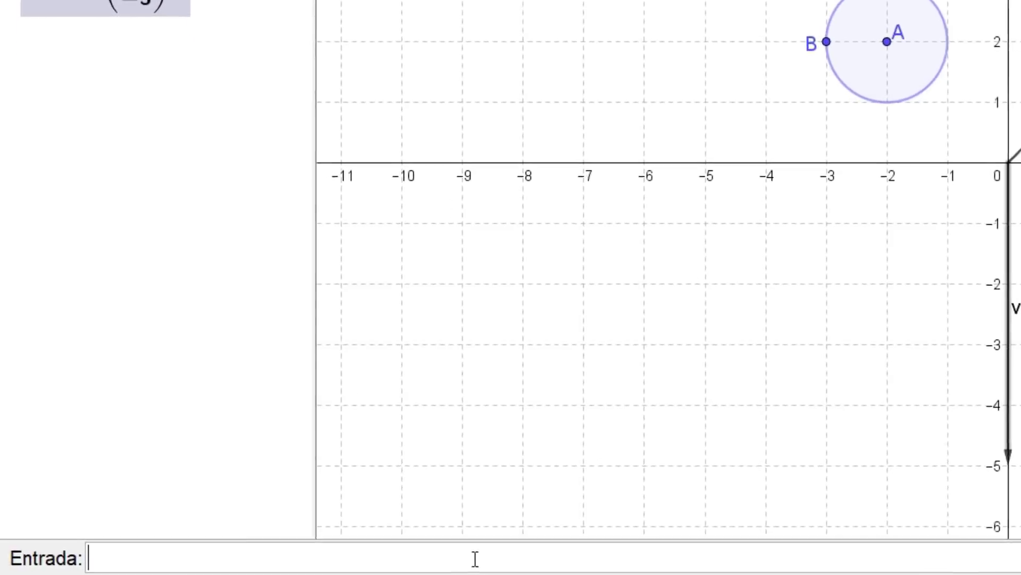
{"action": "type", "text": "T"}
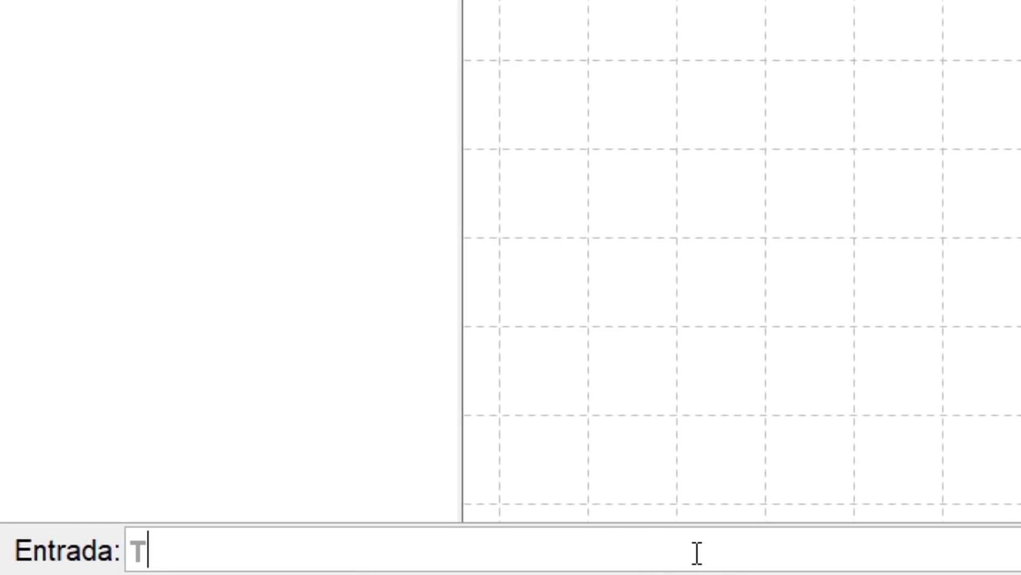
{"action": "type", "text": "ran"}
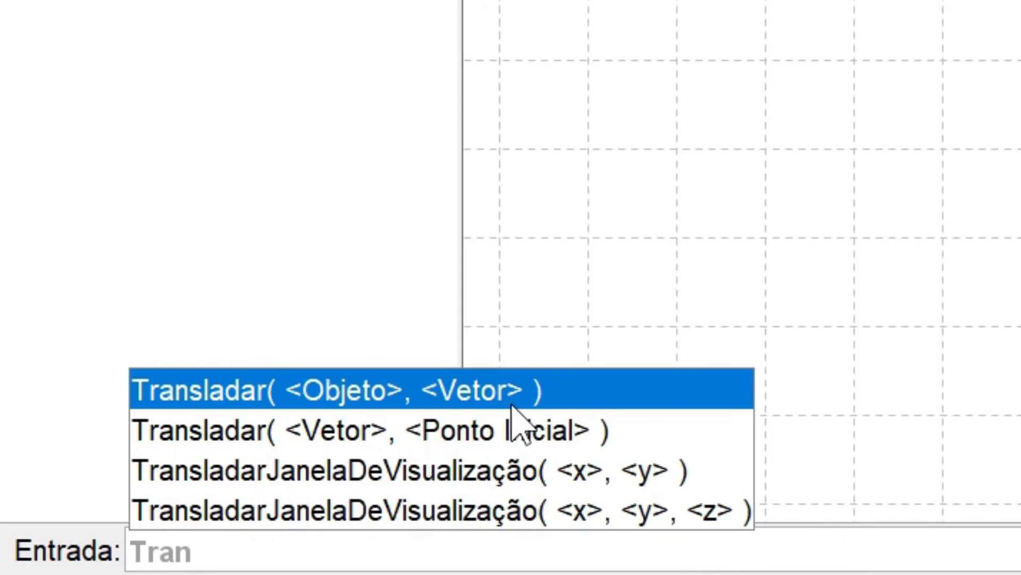
{"action": "left_click", "coordinate": [486, 392]}
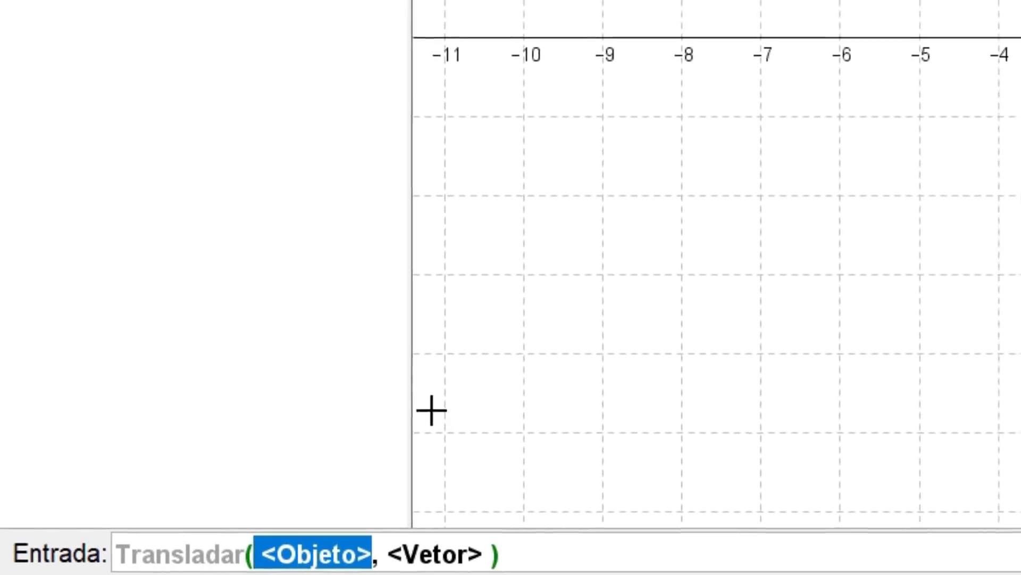
{"action": "type", "text": "c"}
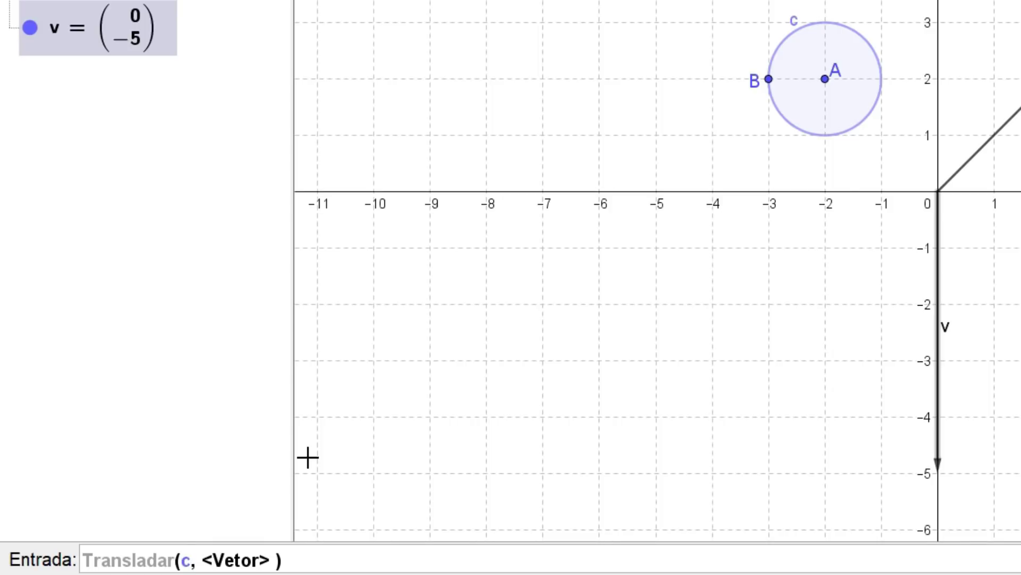
{"action": "key", "text": "Tab"}
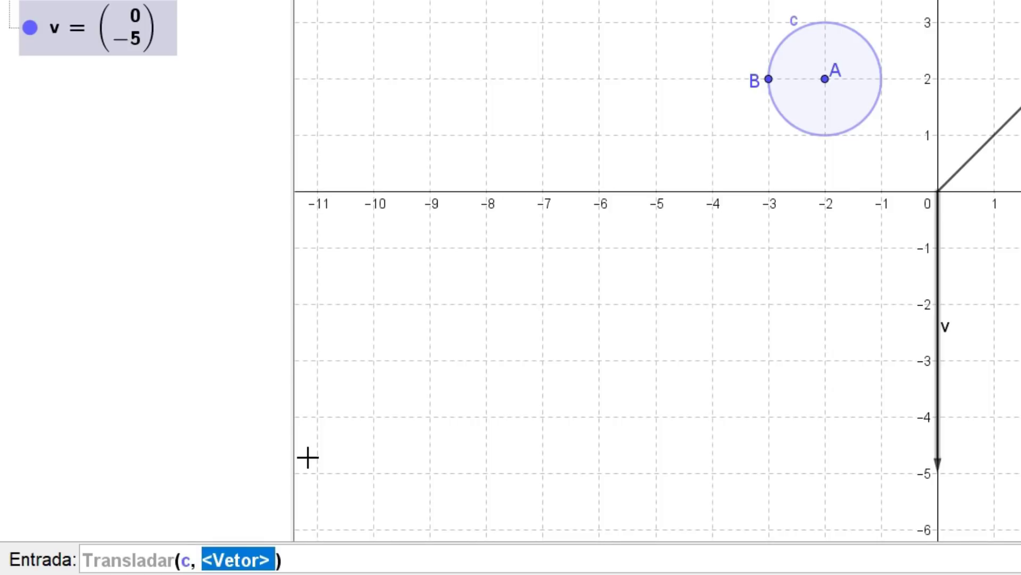
{"action": "type", "text": "v"}
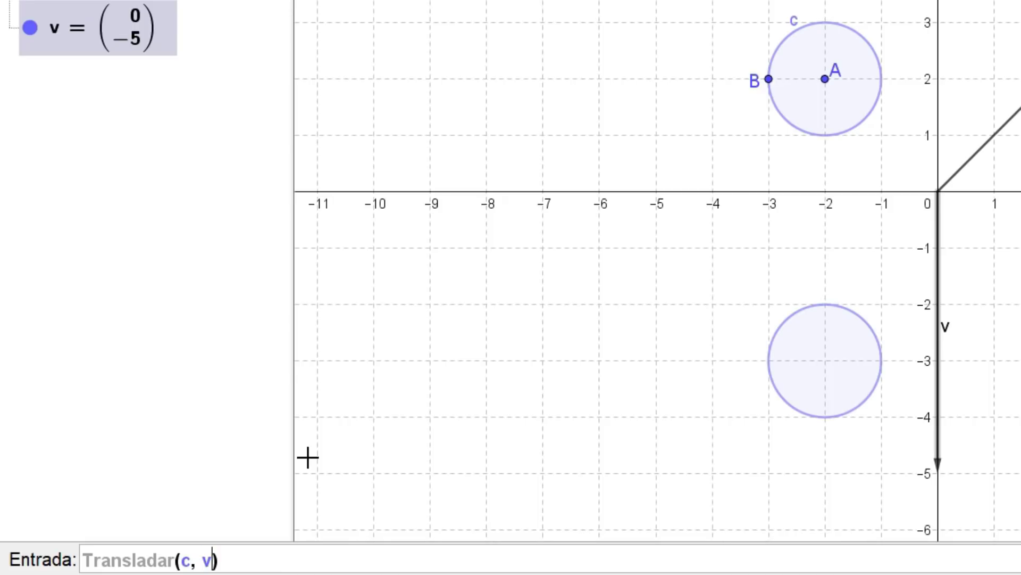
{"action": "key", "text": "Right"}
{"action": "key", "text": "Return"}
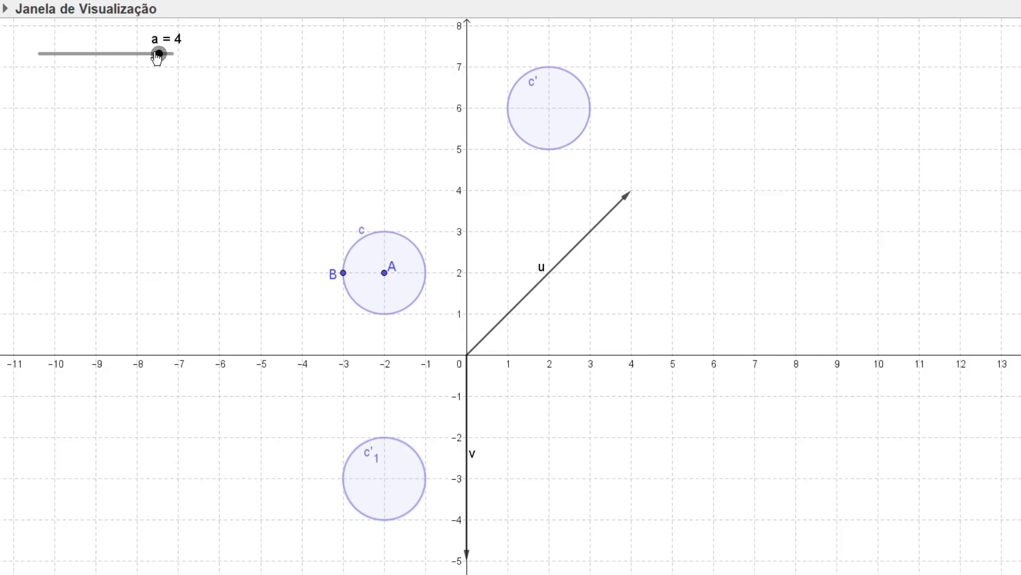
{"action": "left_click_drag", "start_coordinate": [157, 54], "coordinate": [146, 96]}
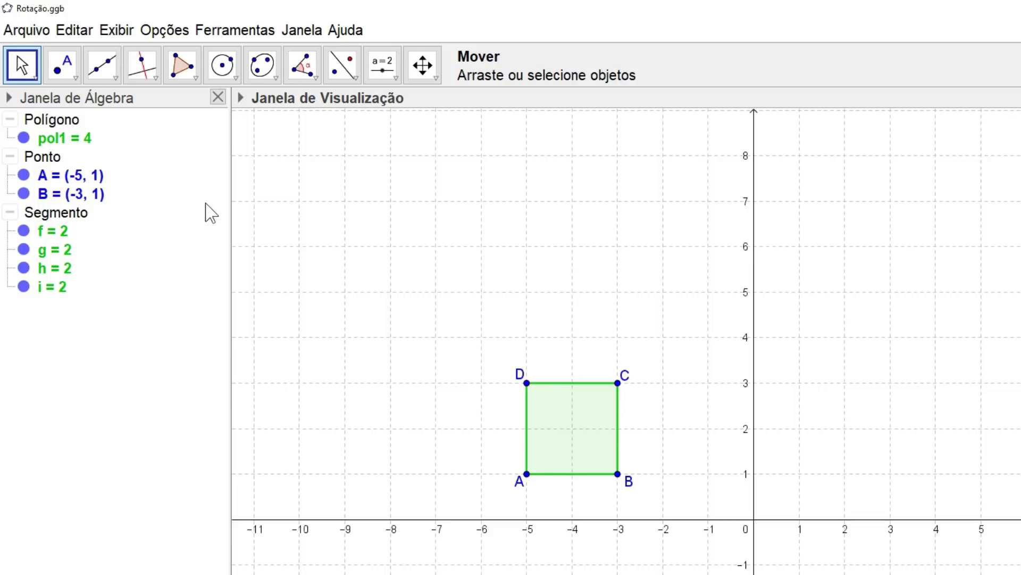
In the Rotação.ggb file, place a free point to the right of square ABCD at about (0.72, 2.24).
{"action": "left_click", "coordinate": [65, 76]}
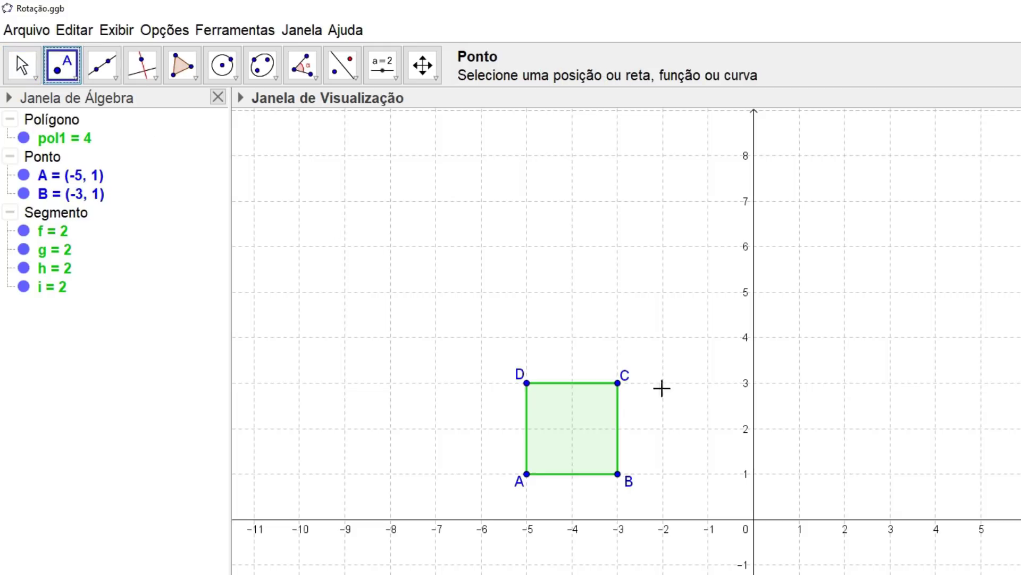
{"action": "left_click", "coordinate": [787, 417]}
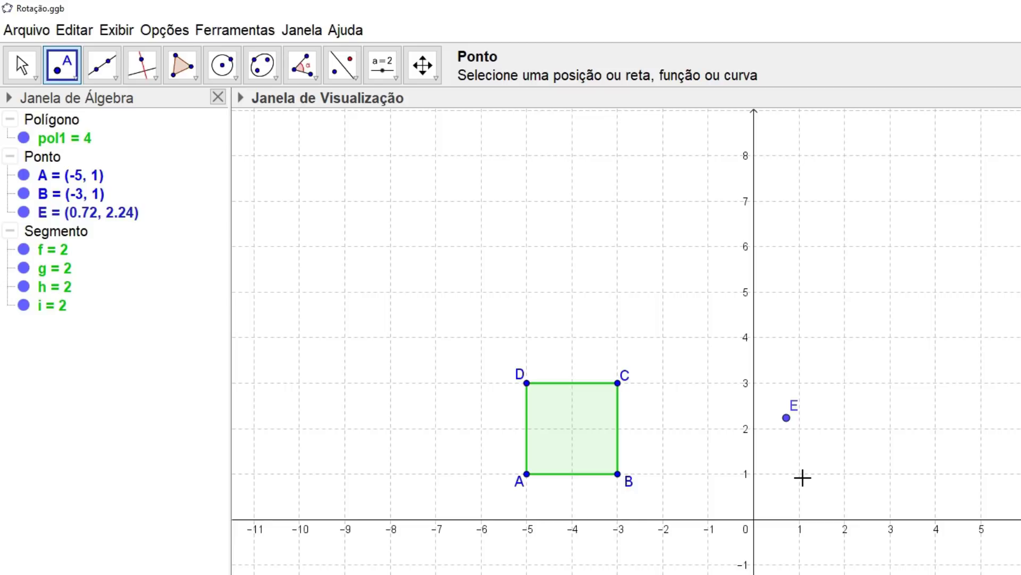
Create an angle slider α ranging from 0° to 360° in 1° increments above the square, and set it to 130°.
{"action": "left_click", "coordinate": [388, 74]}
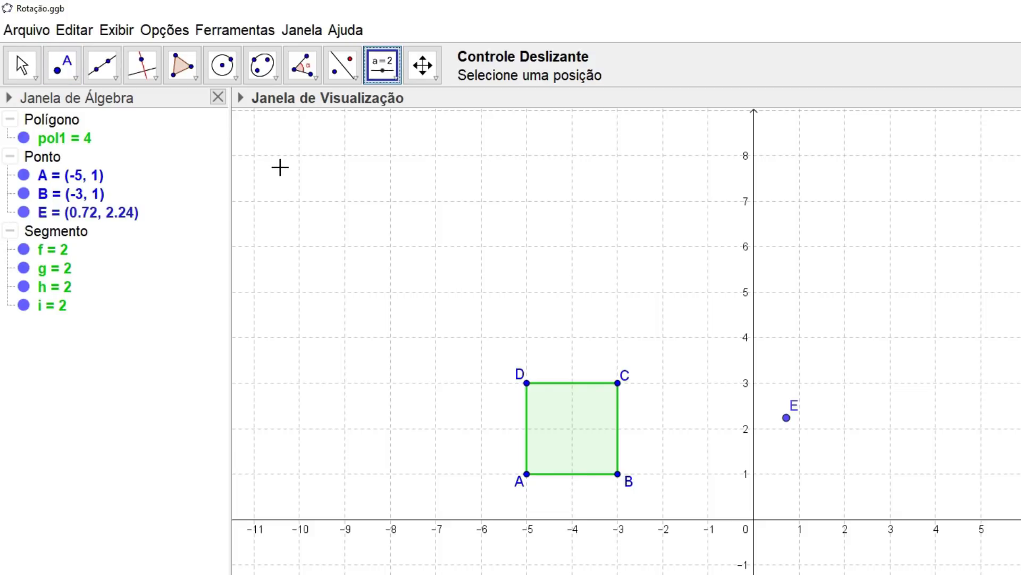
{"action": "left_click", "coordinate": [280, 167]}
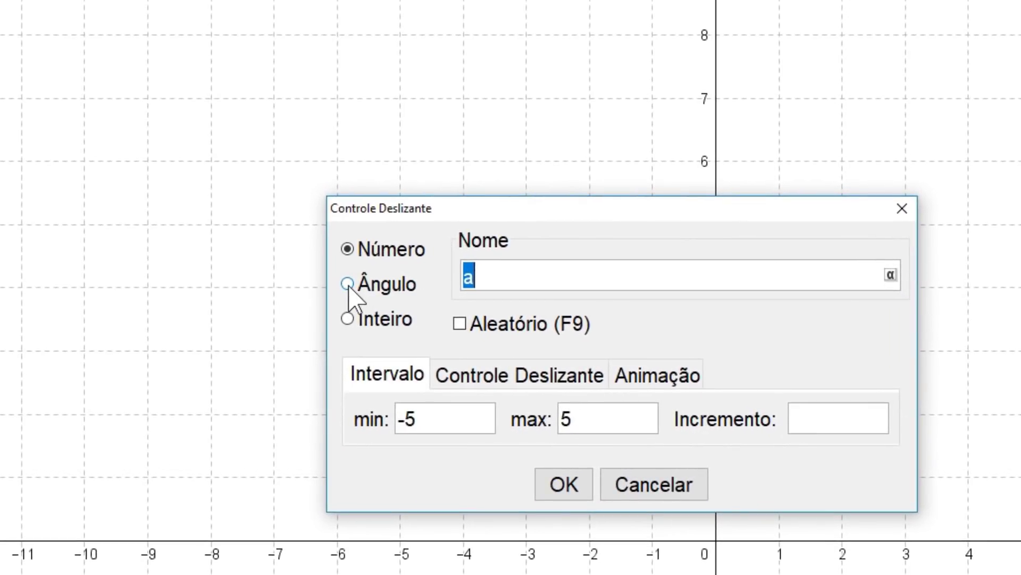
{"action": "left_click", "coordinate": [348, 284]}
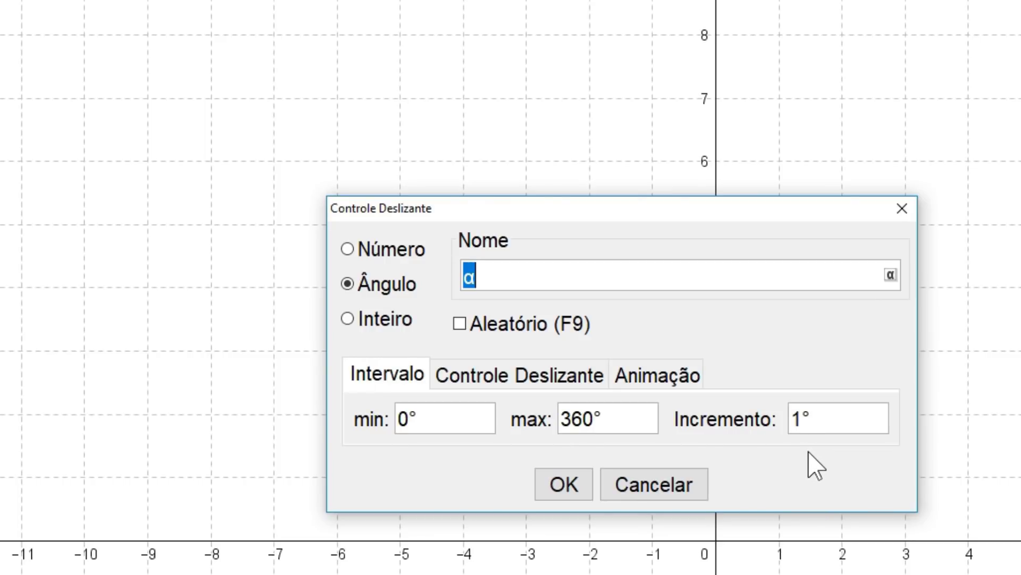
{"action": "left_click", "coordinate": [564, 485]}
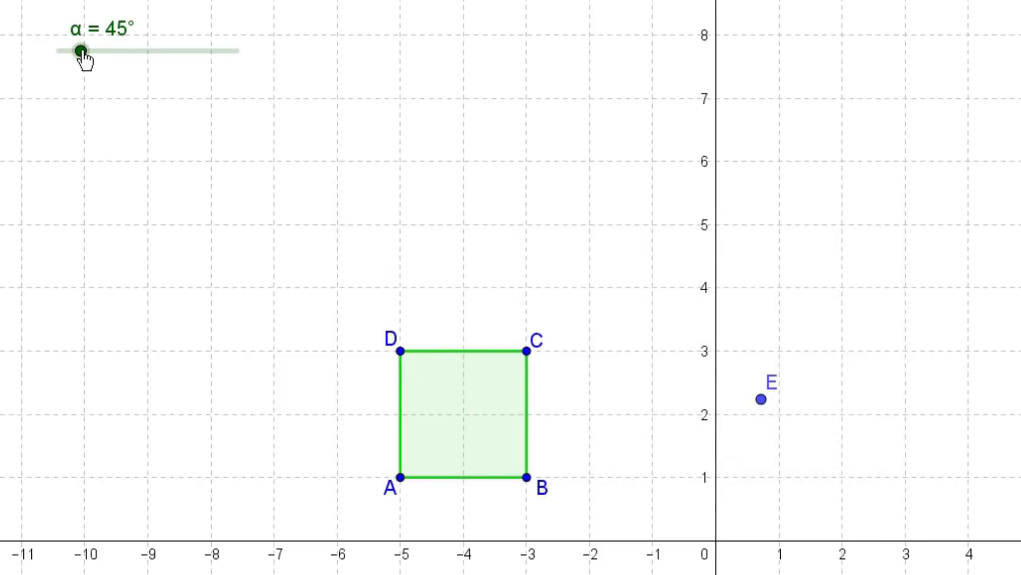
{"action": "left_click_drag", "start_coordinate": [82, 56], "coordinate": [123, 60]}
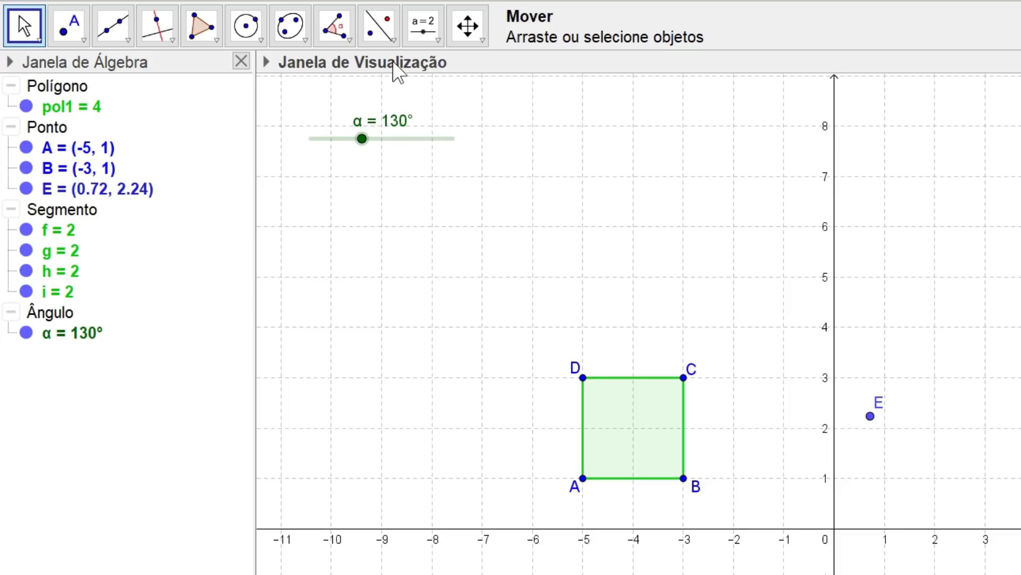
Rotate square ABCD around point E counterclockwise by the slider angle α.
{"action": "left_click", "coordinate": [392, 39]}
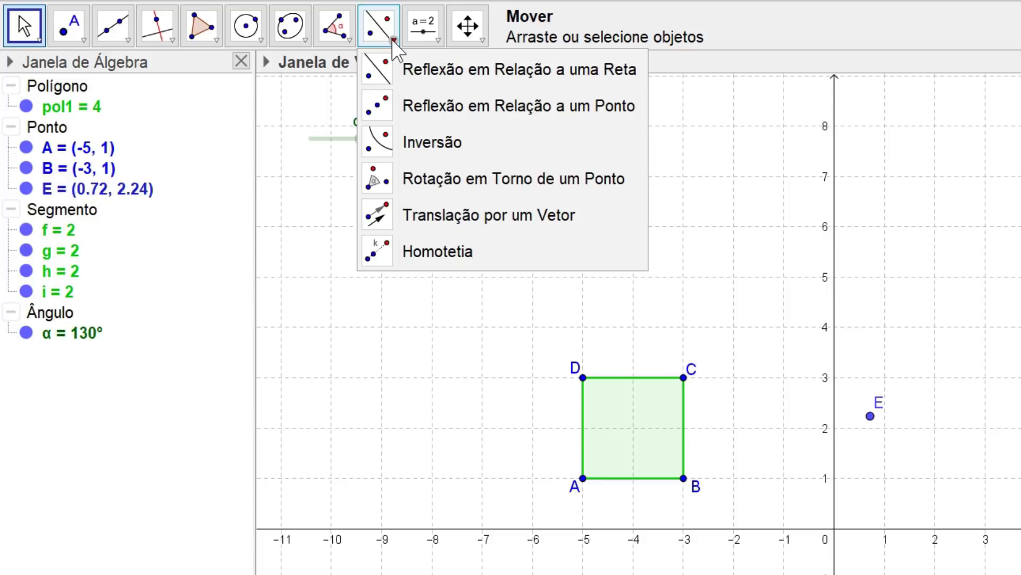
{"action": "left_click", "coordinate": [467, 184]}
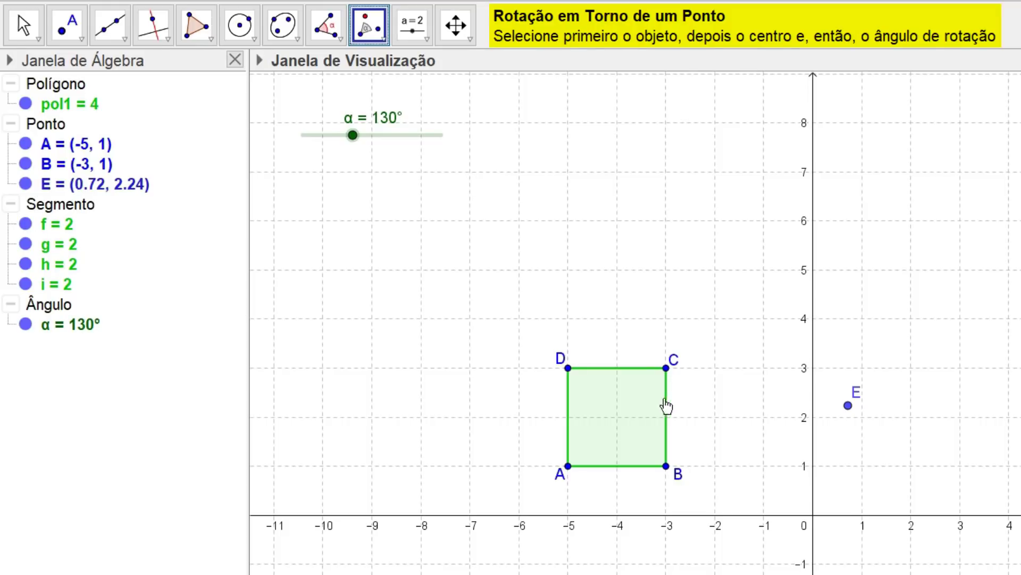
{"action": "left_click", "coordinate": [642, 409]}
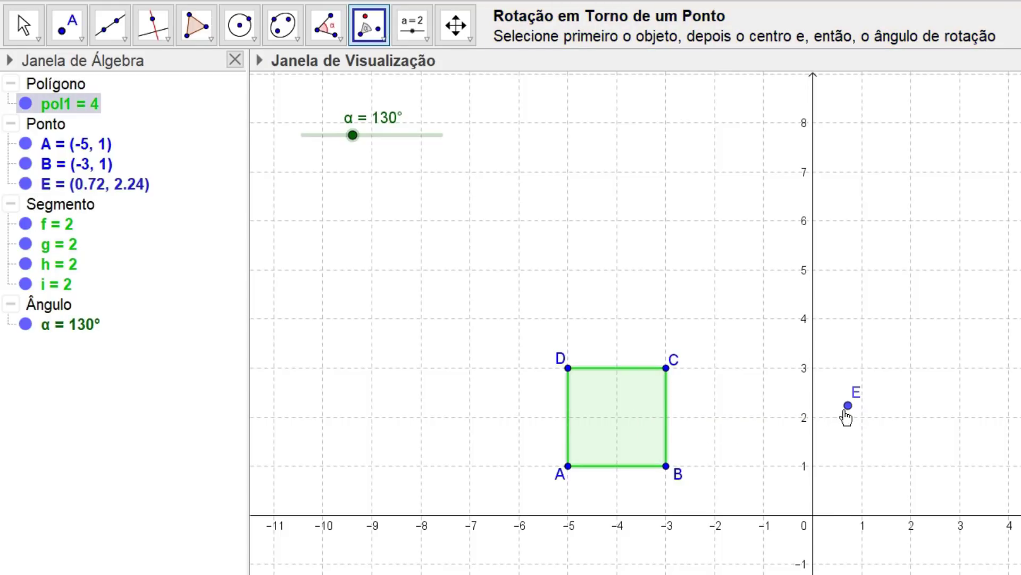
{"action": "left_click", "coordinate": [849, 406]}
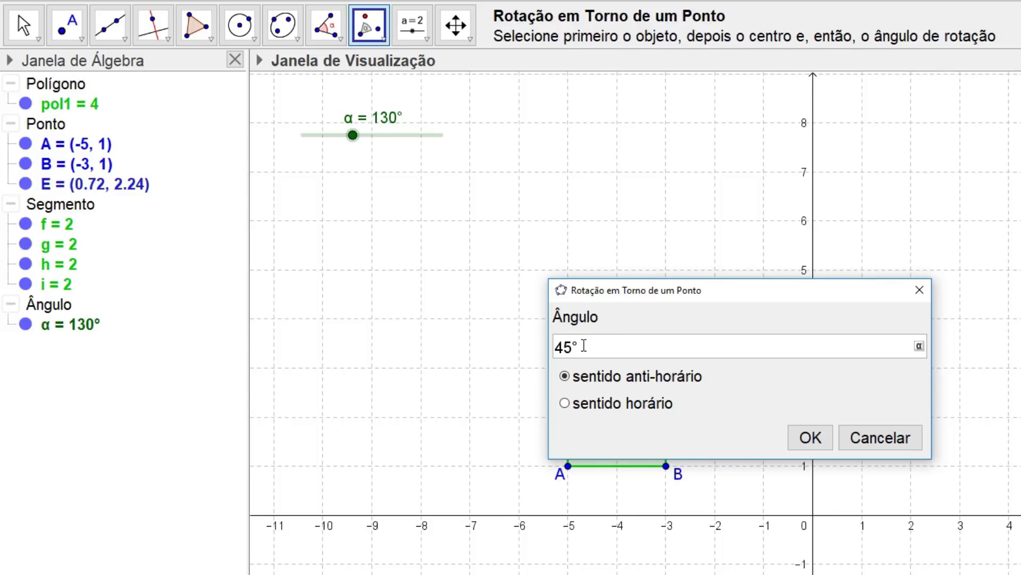
{"action": "left_click_drag", "start_coordinate": [583, 346], "coordinate": [555, 347]}
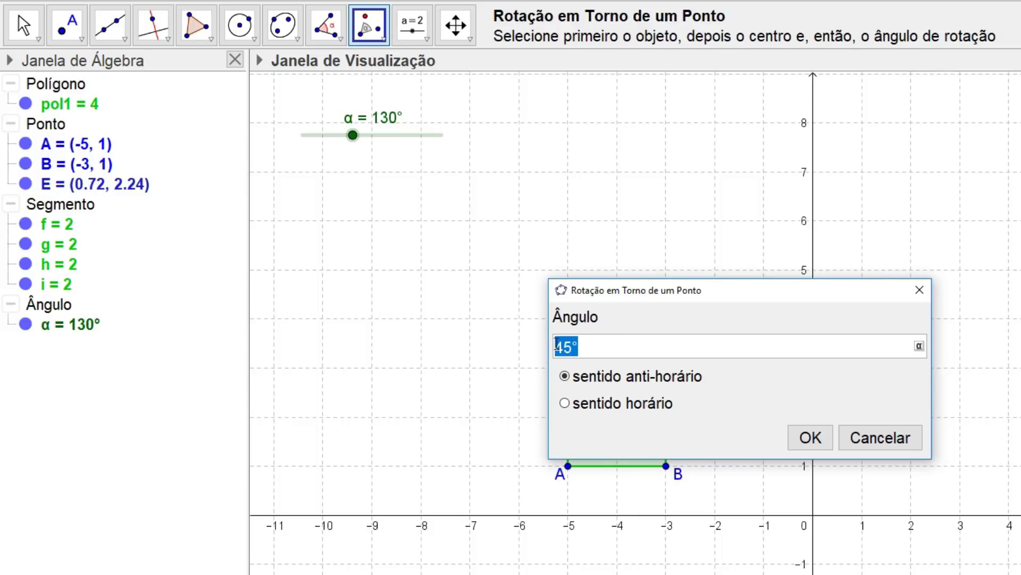
{"action": "key", "text": "BackSpace"}
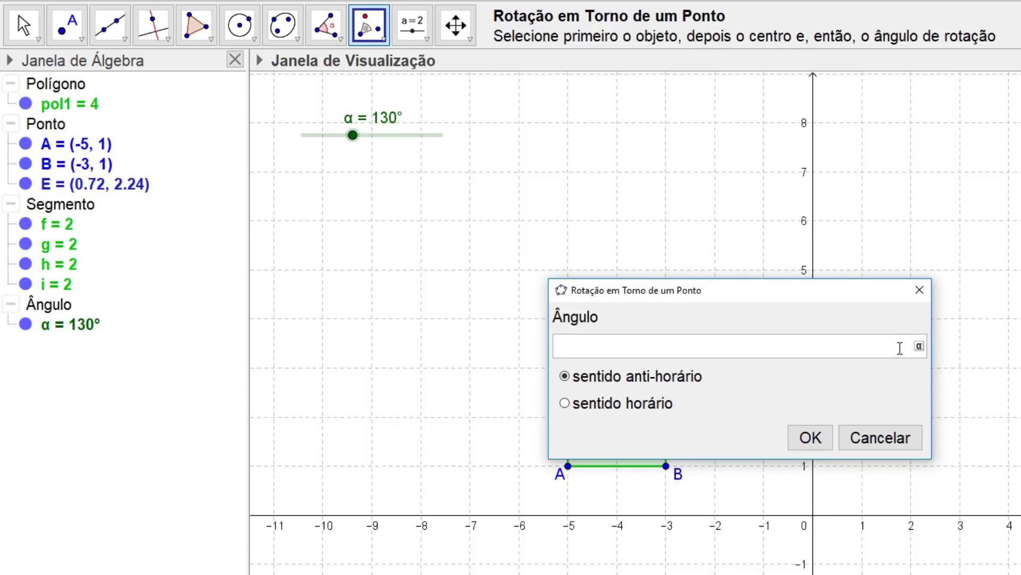
{"action": "type", "text": "a"}
{"action": "double_click", "coordinate": [557, 348]}
{"action": "key", "text": "BackSpace"}
{"action": "left_click", "coordinate": [919, 345]}
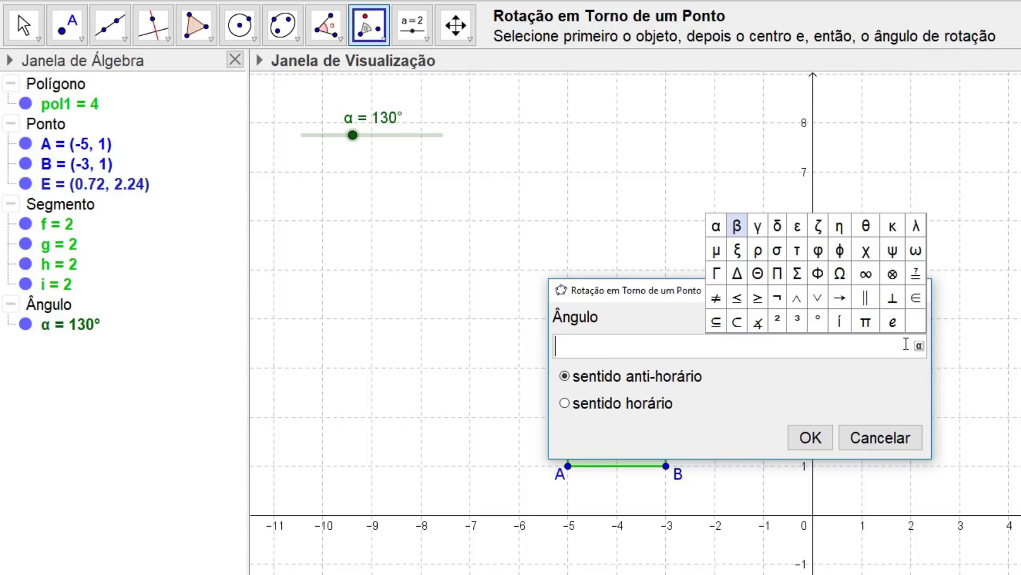
{"action": "left_click", "coordinate": [717, 228]}
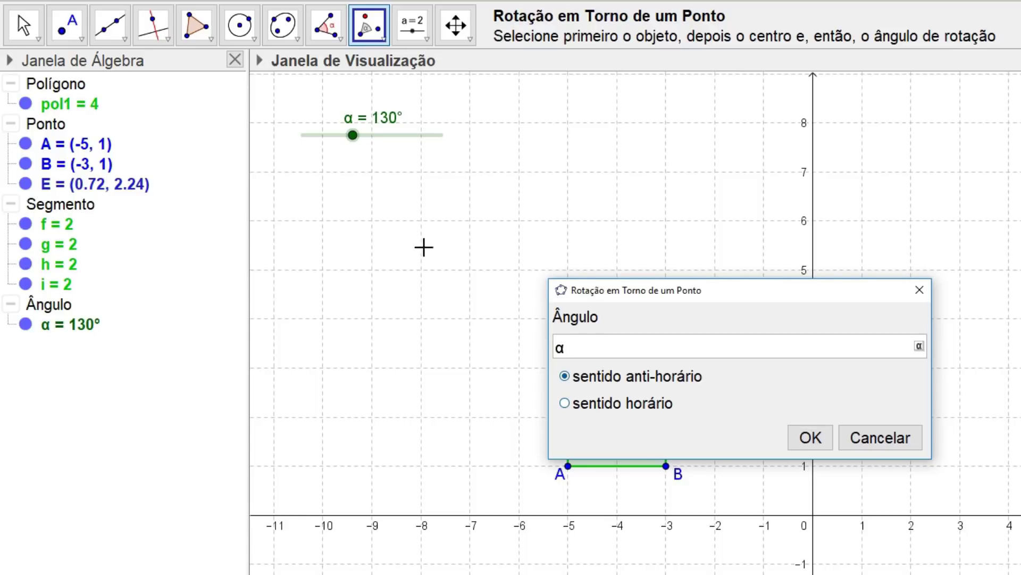
{"action": "left_click", "coordinate": [819, 432]}
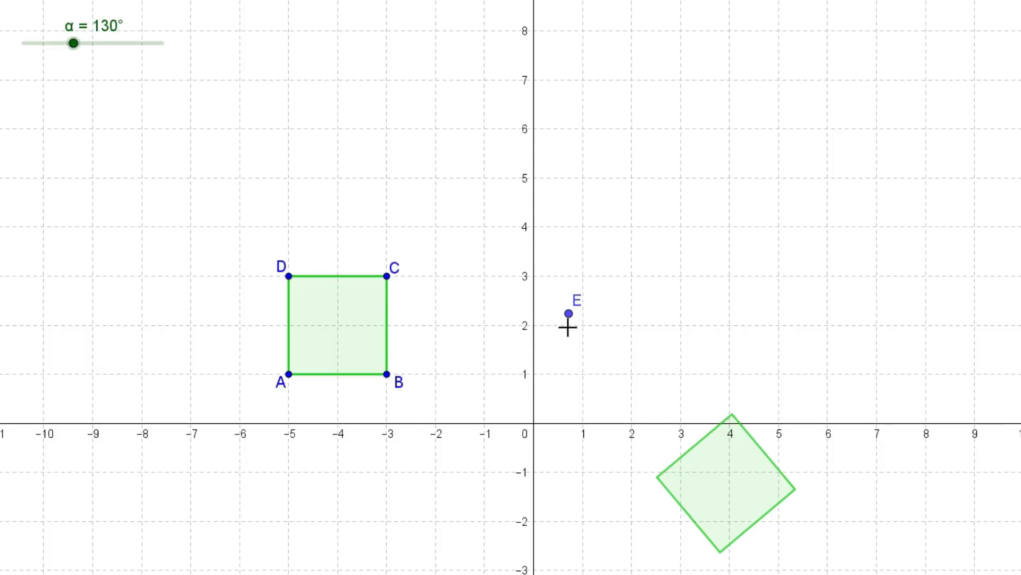
Vary angle α and reposition point E, including at the square's center, ending with α at 278° and E at (-1, 3).
{"action": "mouse_move", "coordinate": [569, 318]}
{"action": "left_click_drag", "start_coordinate": [74, 43], "coordinate": [135, 113]}
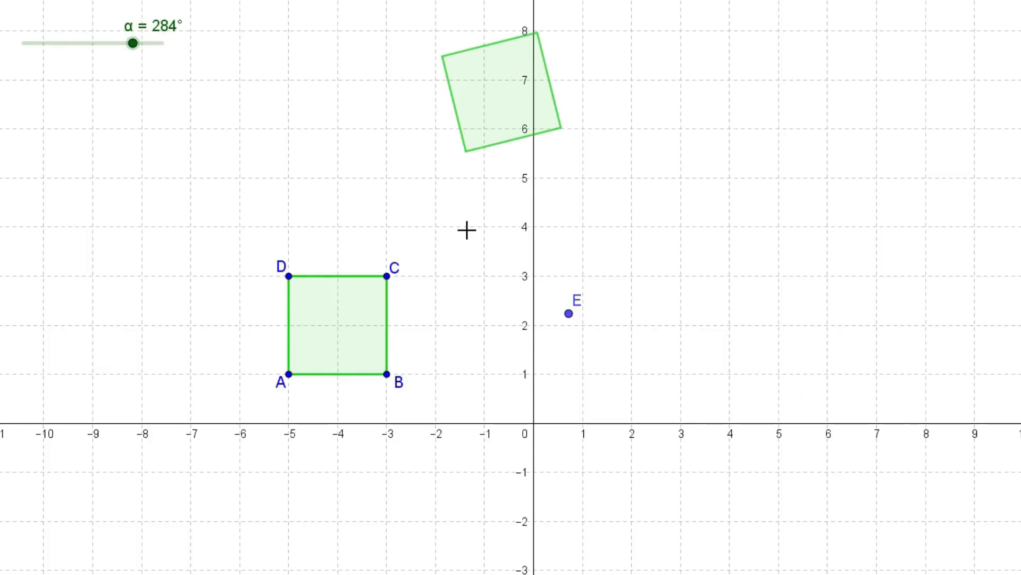
{"action": "left_click_drag", "start_coordinate": [569, 315], "coordinate": [483, 331]}
{"action": "mouse_move", "coordinate": [135, 51]}
{"action": "left_mouse_down"}
{"action": "mouse_move", "coordinate": [42, 53]}
{"action": "mouse_move", "coordinate": [75, 62]}
{"action": "mouse_move", "coordinate": [164, 57]}
{"action": "mouse_move", "coordinate": [127, 58]}
{"action": "left_mouse_up"}
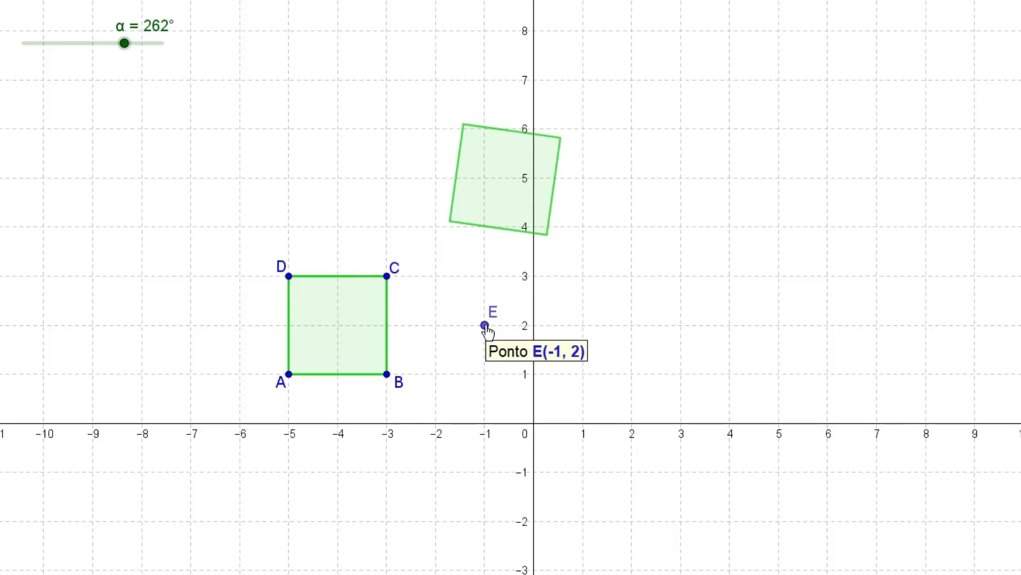
{"action": "left_click_drag", "start_coordinate": [486, 328], "coordinate": [340, 335]}
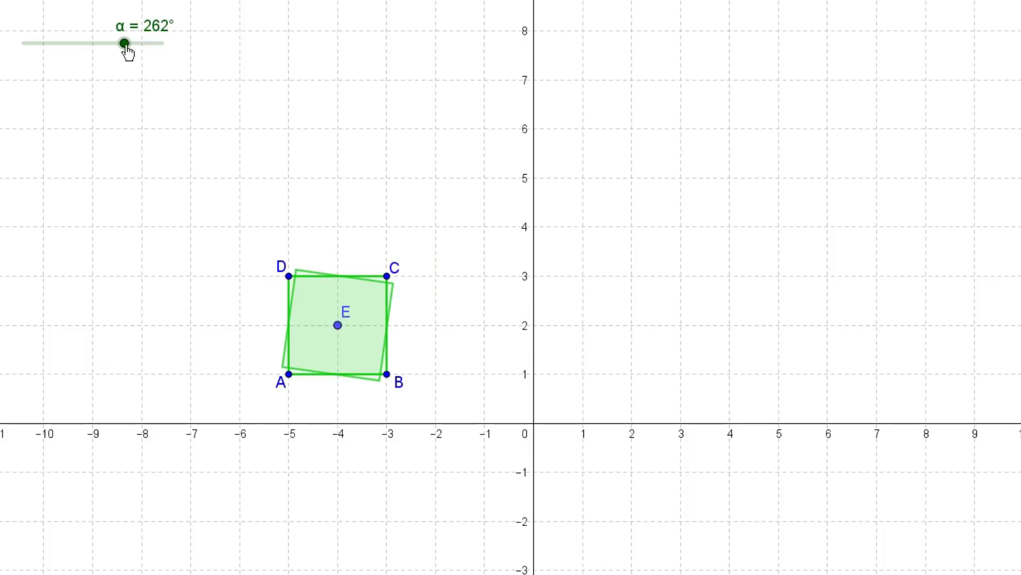
{"action": "left_click_drag", "start_coordinate": [124, 45], "coordinate": [136, 74]}
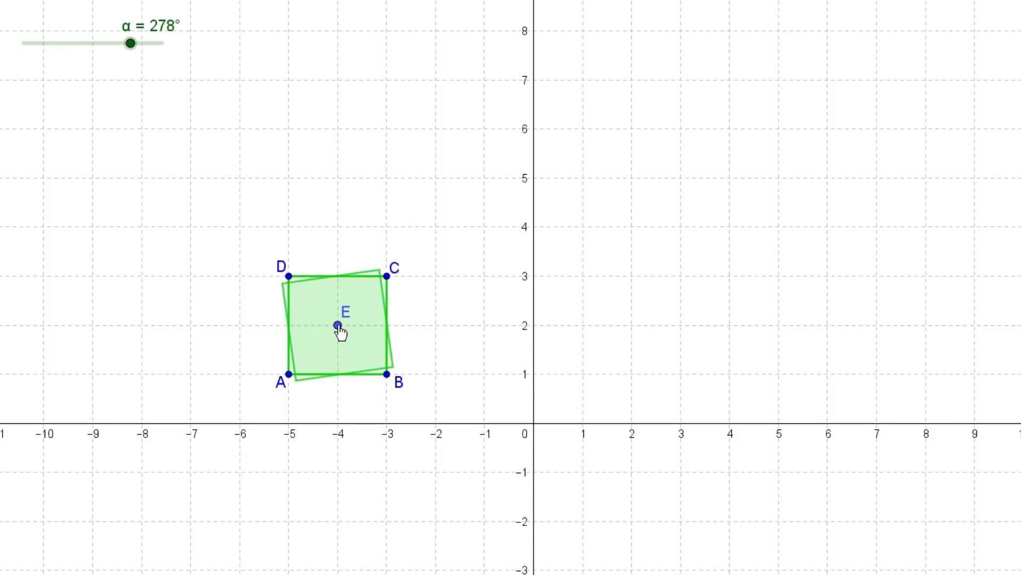
{"action": "left_click_drag", "start_coordinate": [338, 326], "coordinate": [486, 277]}
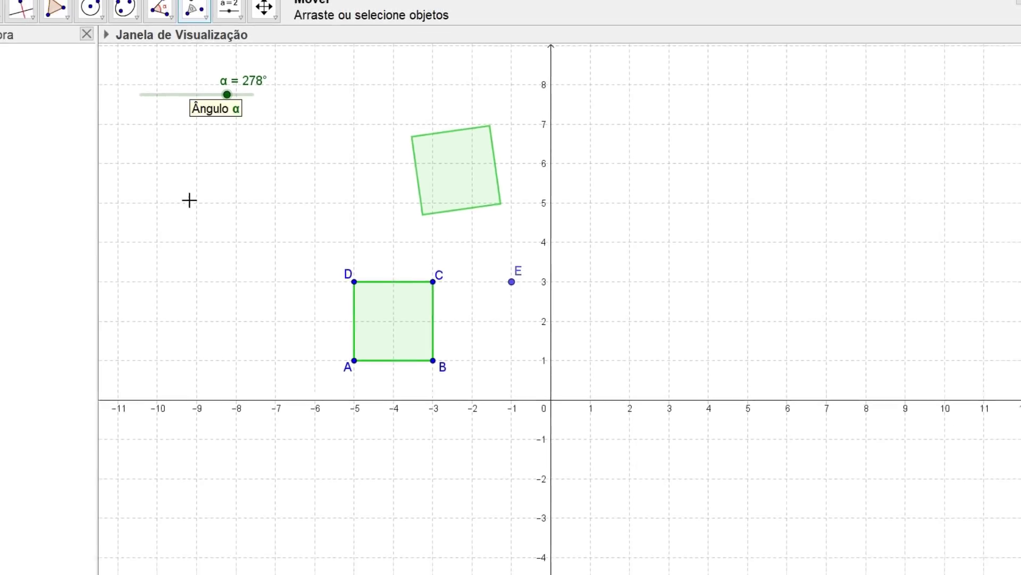
Compose the command Girar(pol1, α, E) to rotate square ABCD by the slider angle around point E.
{"action": "left_click", "coordinate": [209, 574]}
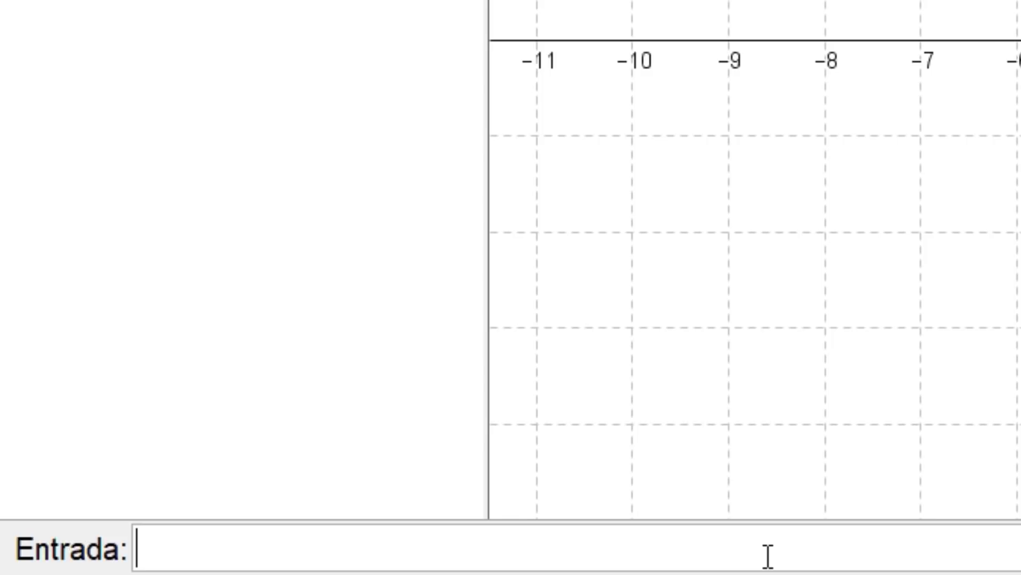
{"action": "type", "text": "Girar"}
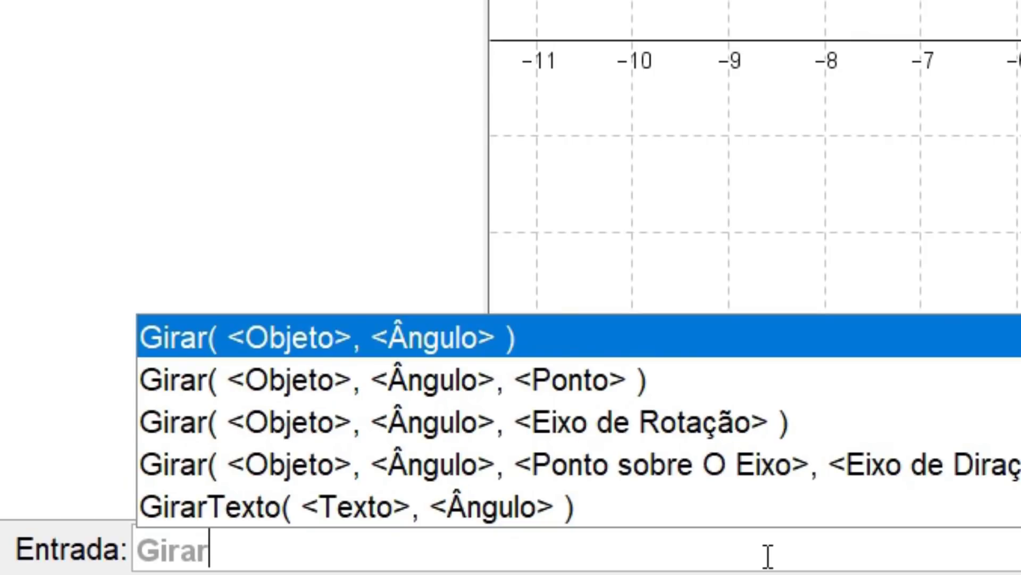
{"action": "left_click", "coordinate": [530, 381]}
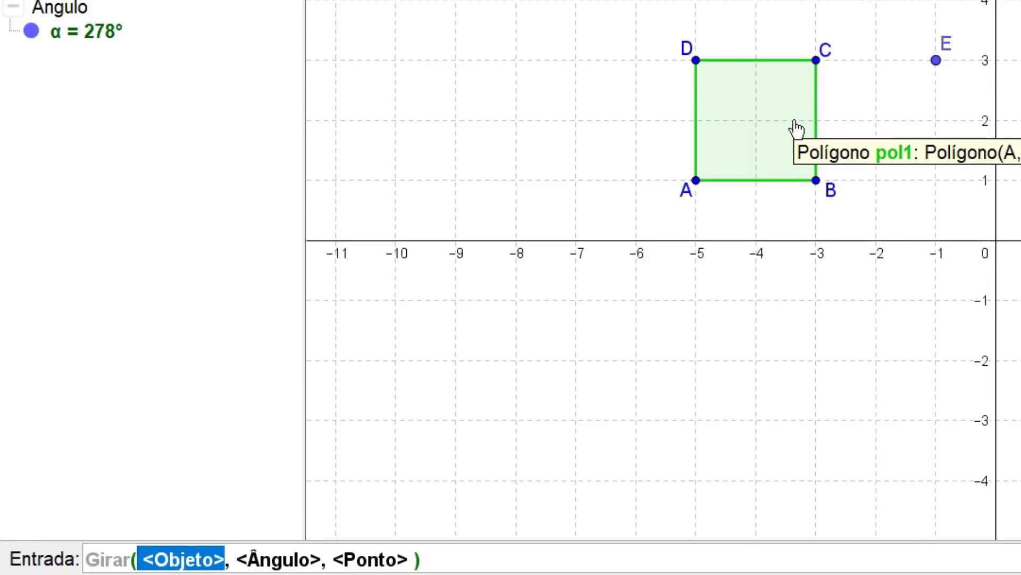
{"action": "type", "text": "pol1"}
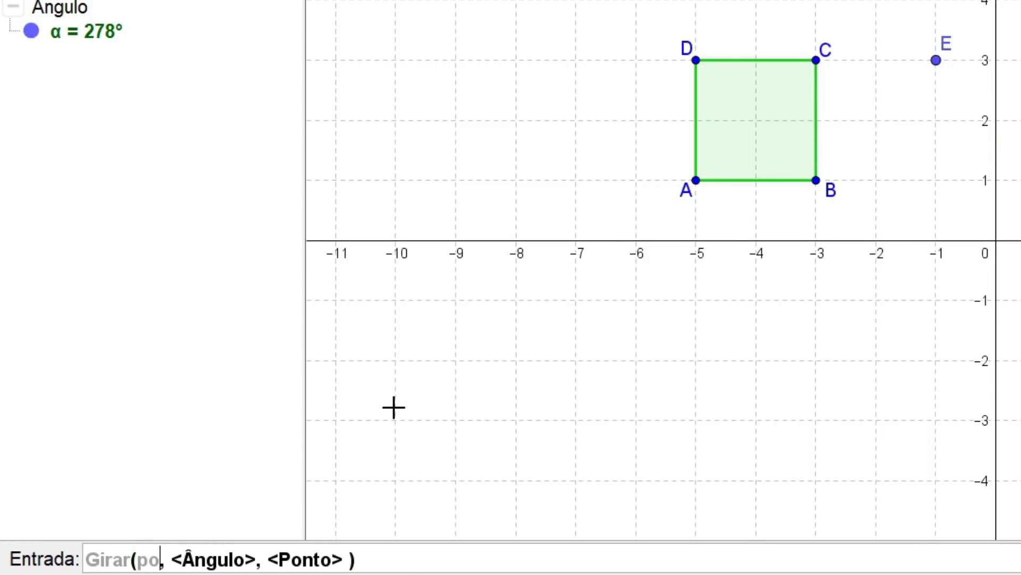
{"action": "key", "text": "Tab"}
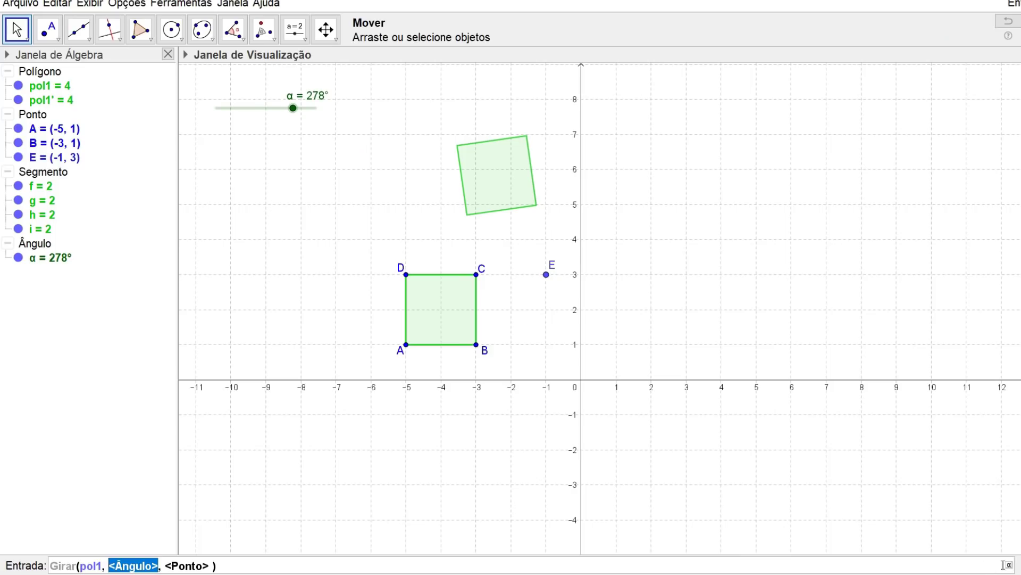
{"action": "left_click", "coordinate": [1007, 565]}
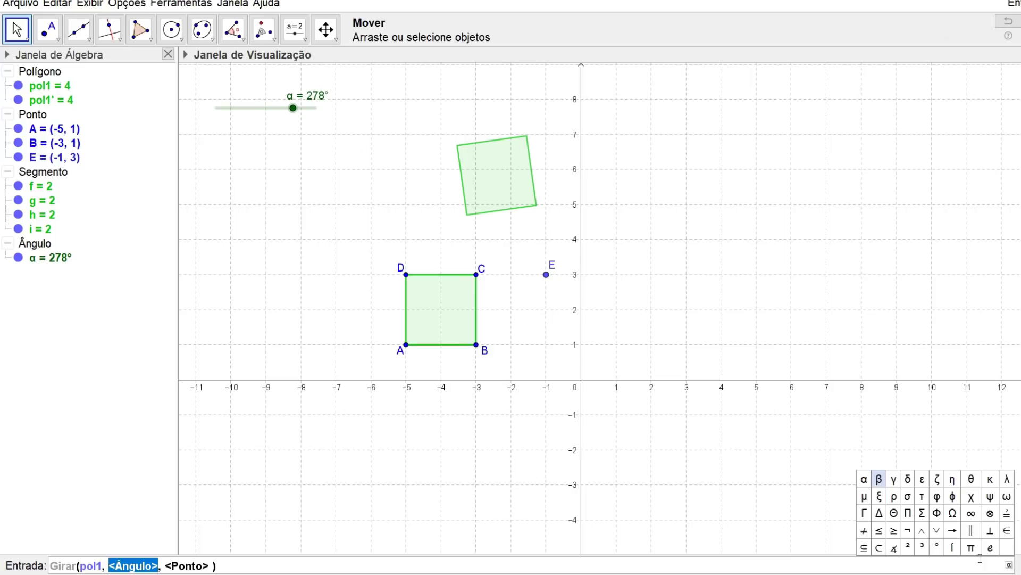
{"action": "left_click", "coordinate": [865, 480]}
{"action": "key", "text": "Tab"}
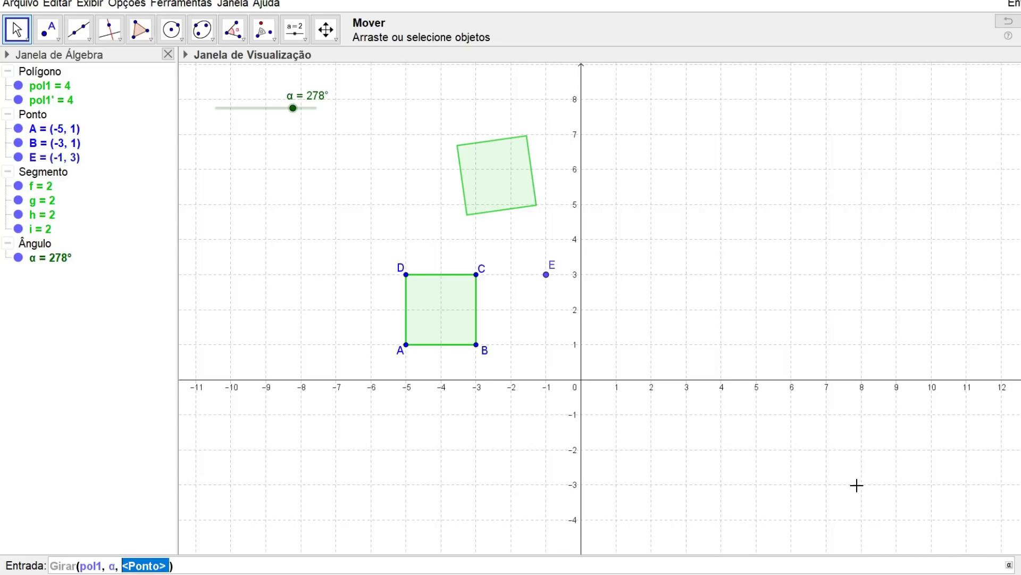
{"action": "type", "text": "E"}
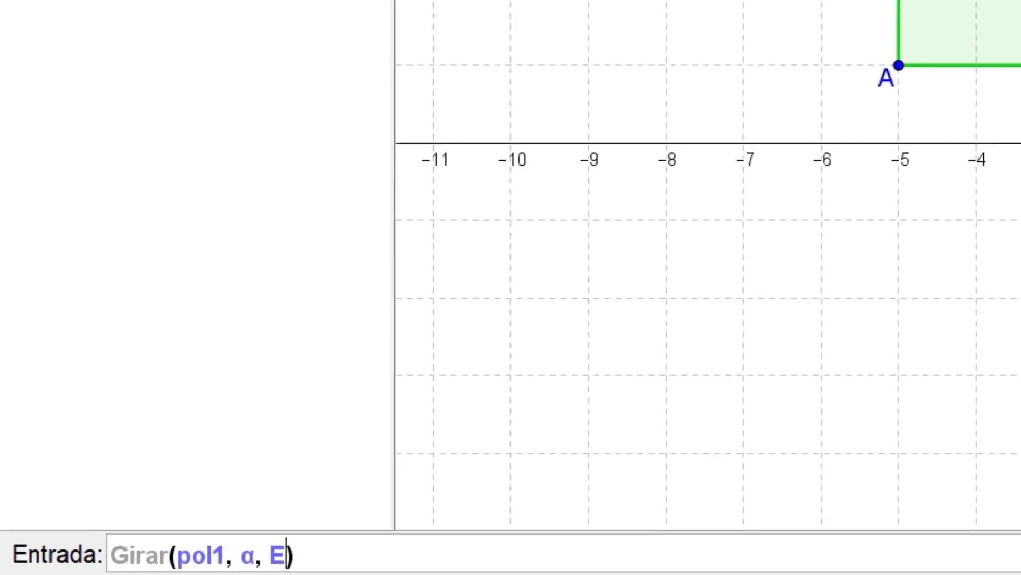
Run the rotation command with its angle changed to -α, and vary slider α, ending at 286°.
{"action": "key", "text": "Left"}
{"action": "key", "text": "Left"}
{"action": "key", "text": "Left"}
{"action": "key", "text": "Left"}
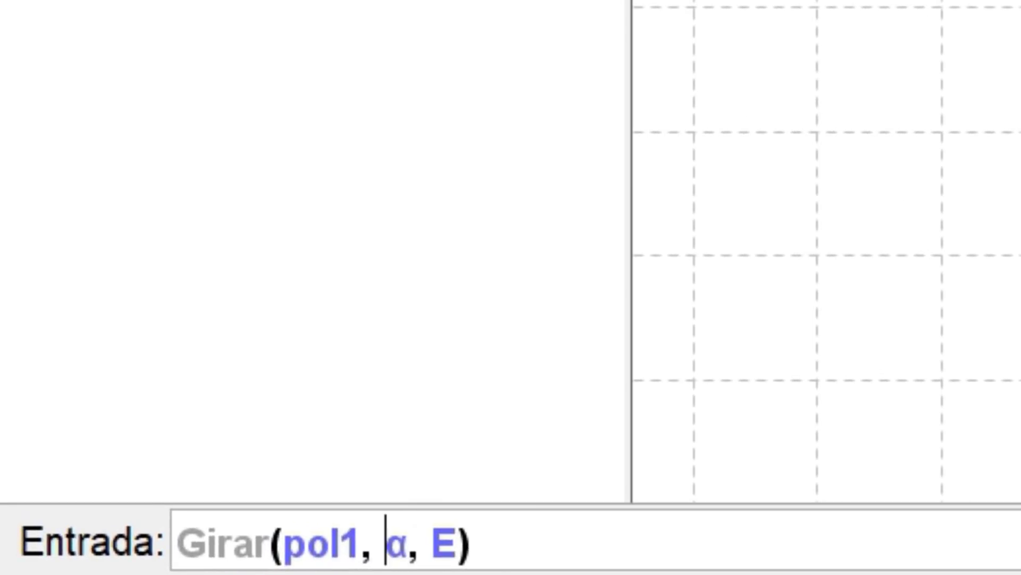
{"action": "type", "text": "-"}
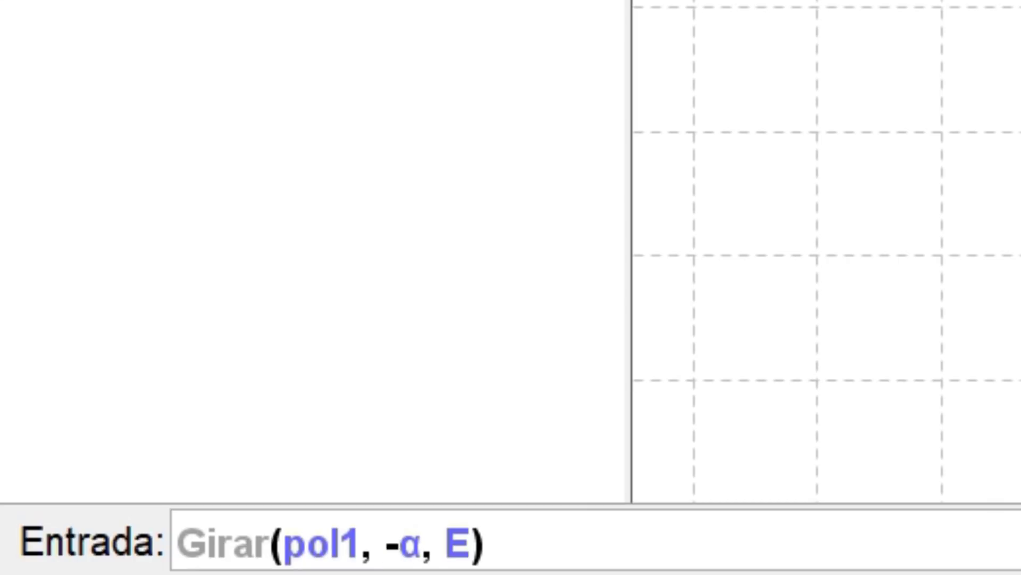
{"action": "key", "text": "Right"}
{"action": "key", "text": "Right"}
{"action": "key", "text": "Right"}
{"action": "key", "text": "Right"}
{"action": "key", "text": "Right"}
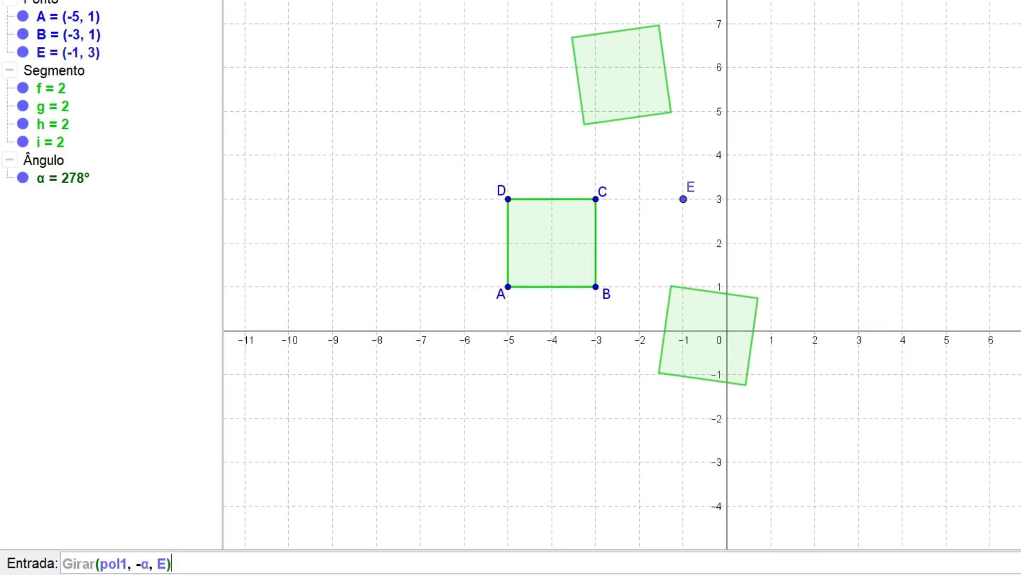
{"action": "key", "text": "Return"}
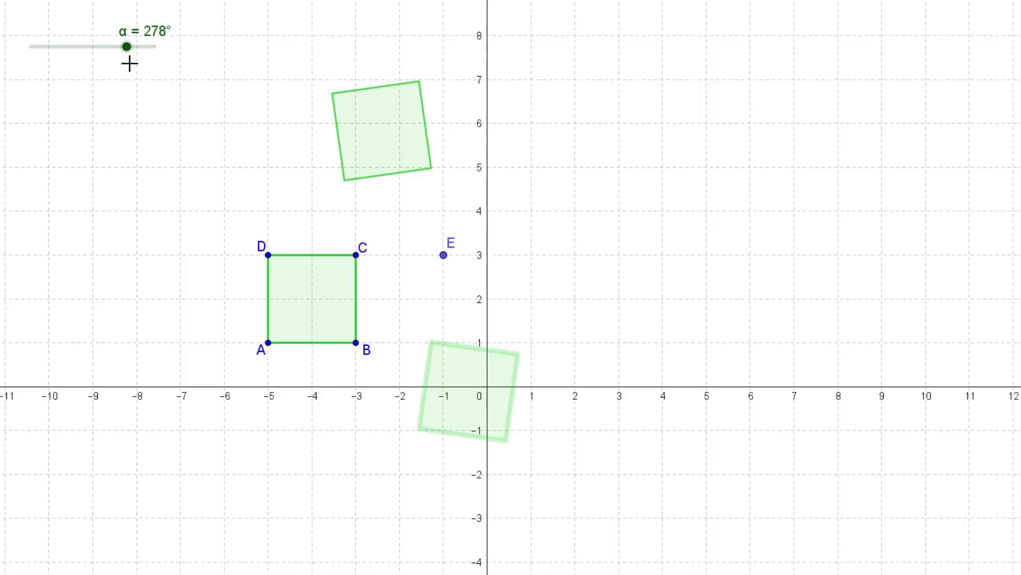
{"action": "left_click_drag", "start_coordinate": [126, 49], "coordinate": [132, 105]}
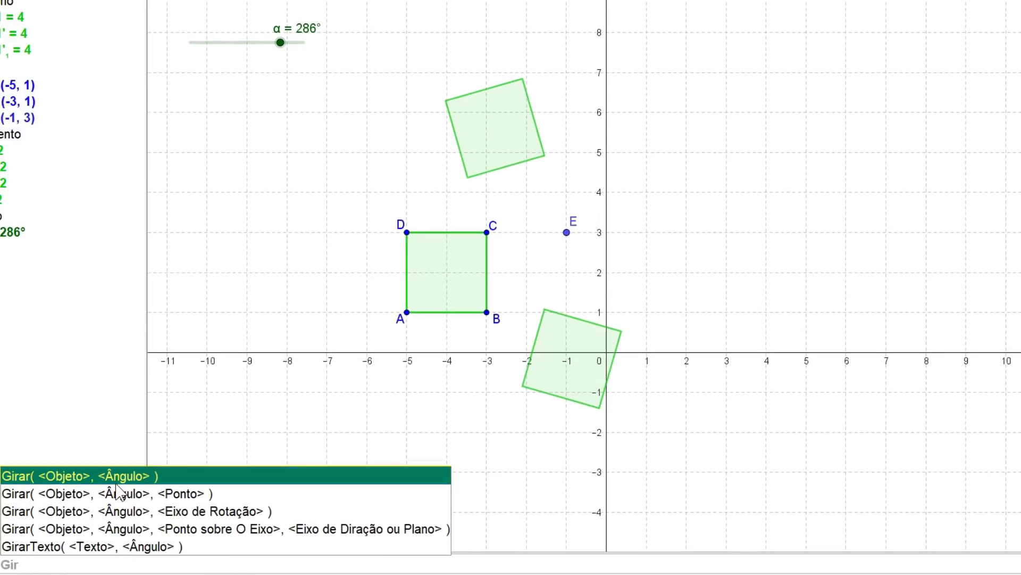
Rotate square ABCD by α about the origin with the command Girar(pol1, α).
{"action": "key", "text": "Return"}
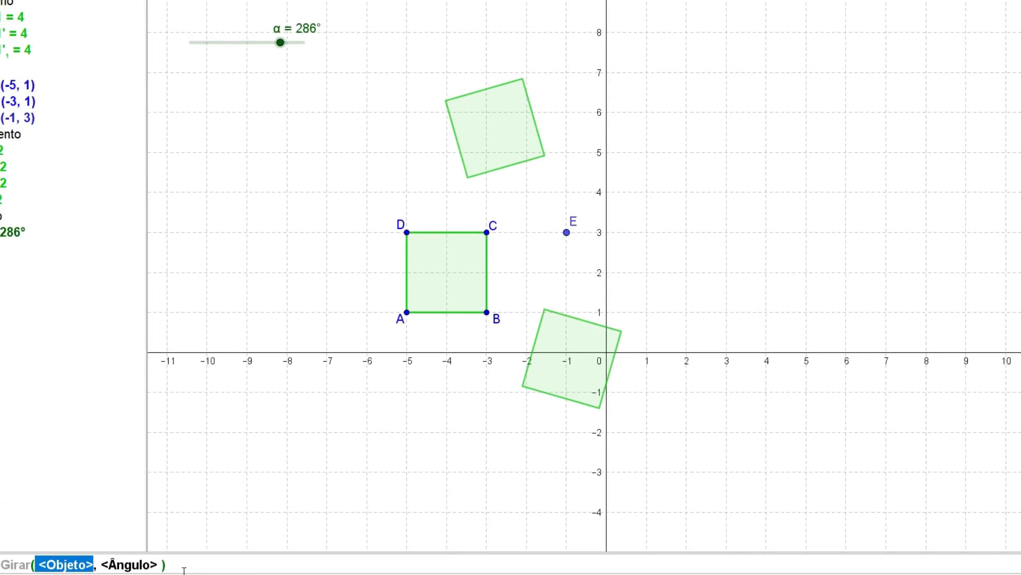
{"action": "type", "text": "pol"}
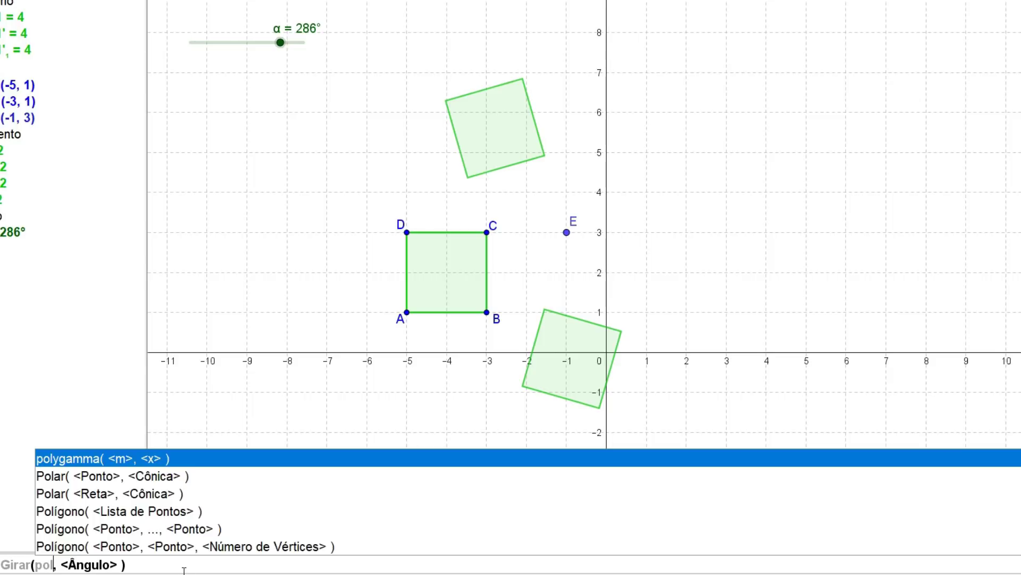
{"action": "type", "text": "1"}
{"action": "key", "text": "Tab"}
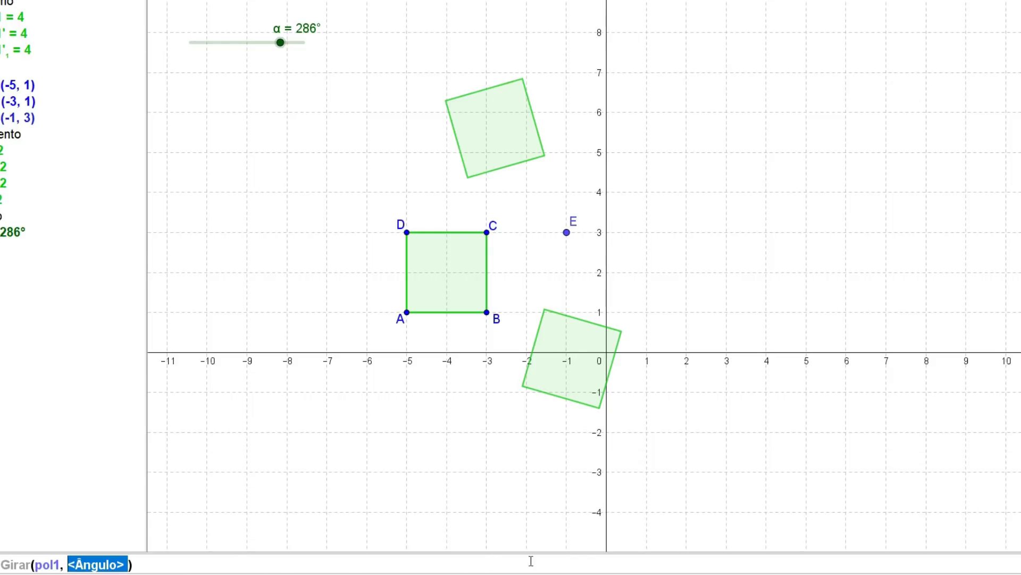
{"action": "left_click", "coordinate": [1011, 565]}
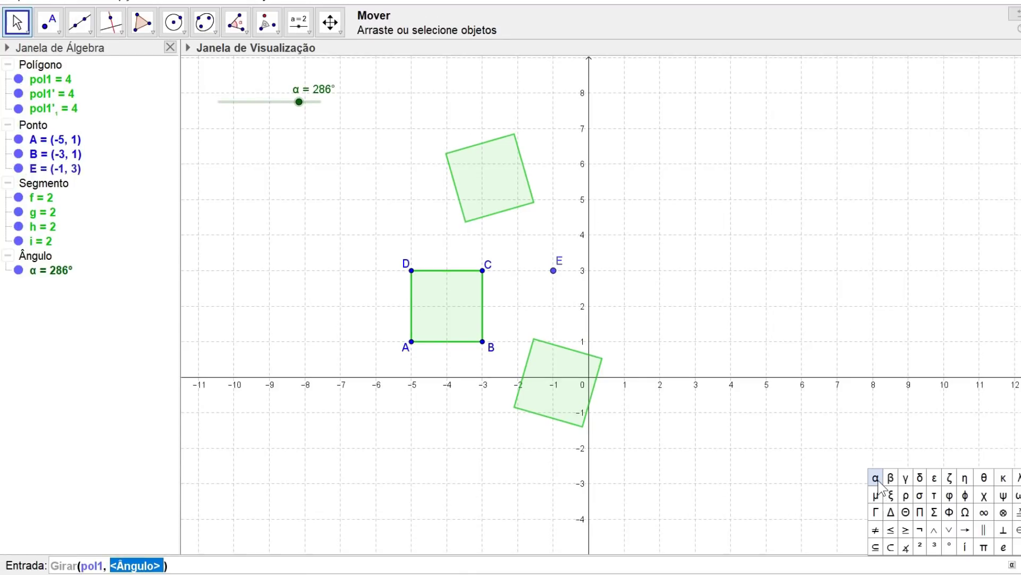
{"action": "left_click", "coordinate": [875, 479]}
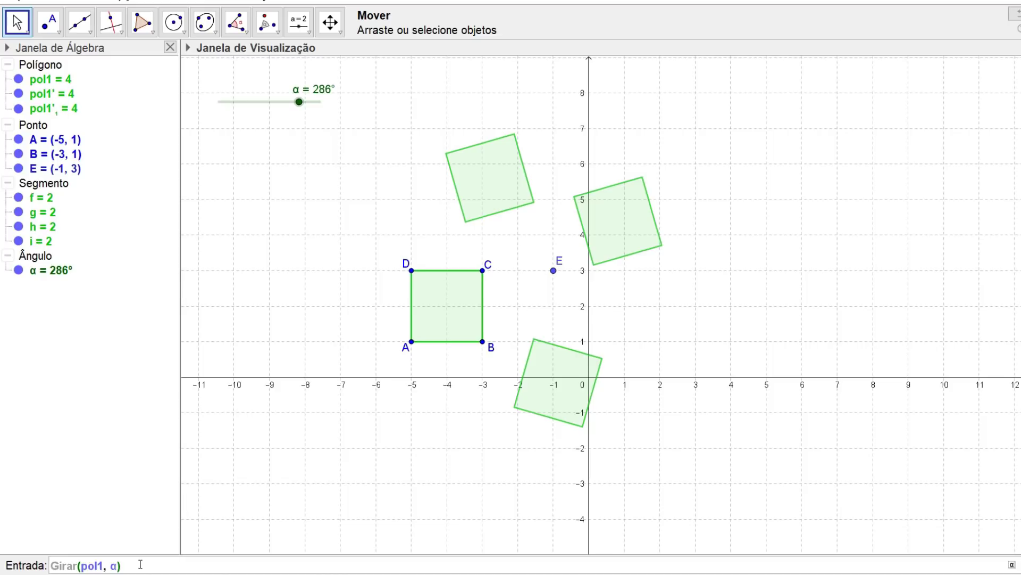
{"action": "key", "text": "Return"}
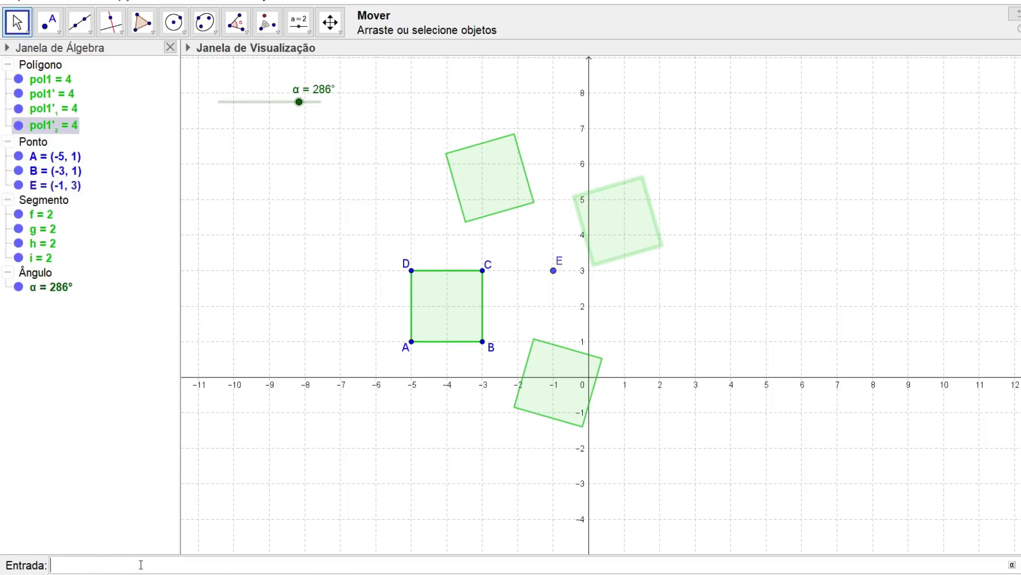
Hide the two squares rotated around point E and vary slider α, ending at 236°.
{"action": "left_click", "coordinate": [19, 94]}
{"action": "left_click", "coordinate": [19, 109]}
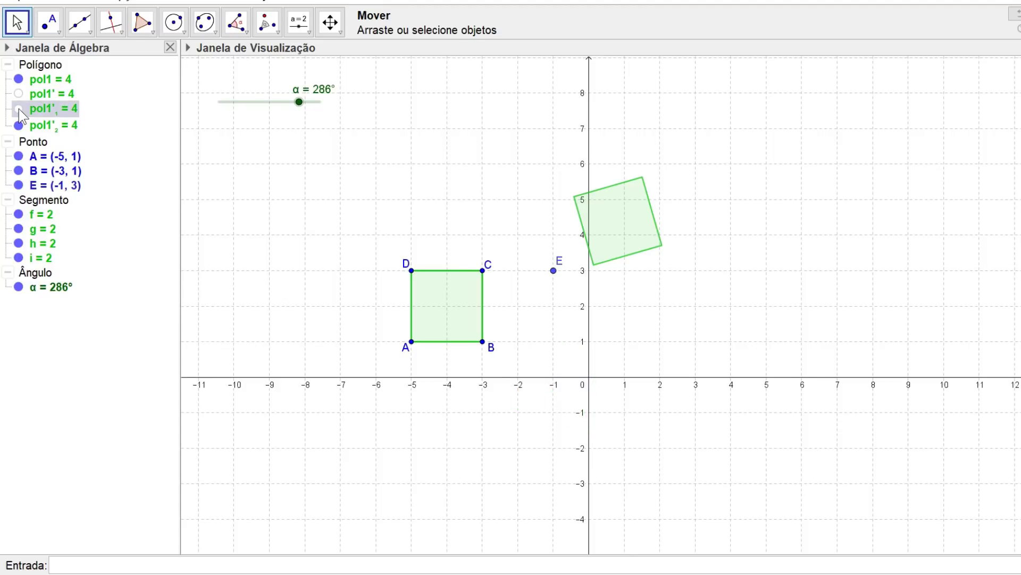
{"action": "left_click_drag", "start_coordinate": [297, 103], "coordinate": [299, 103]}
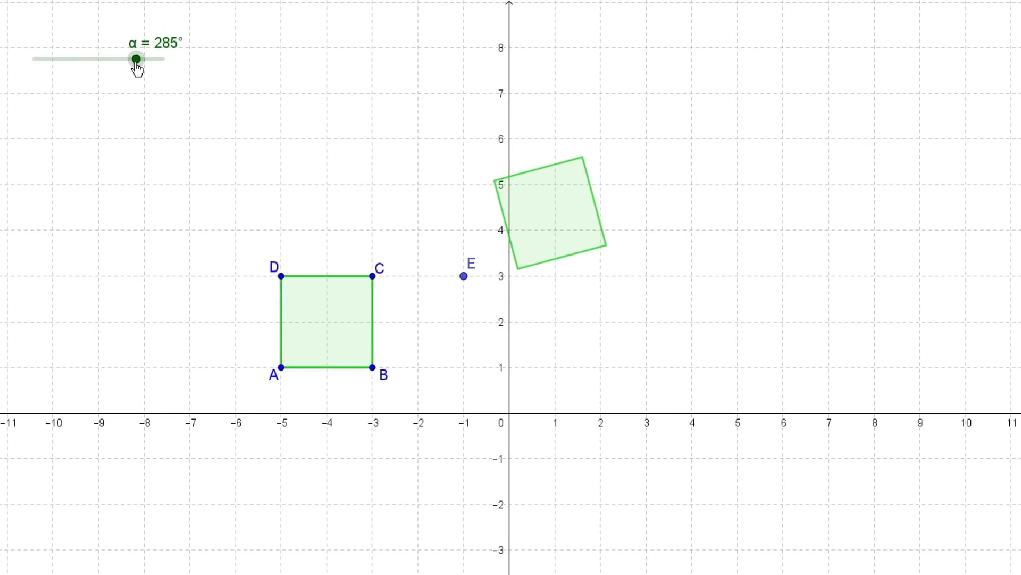
{"action": "left_click_drag", "start_coordinate": [135, 62], "coordinate": [119, 85]}
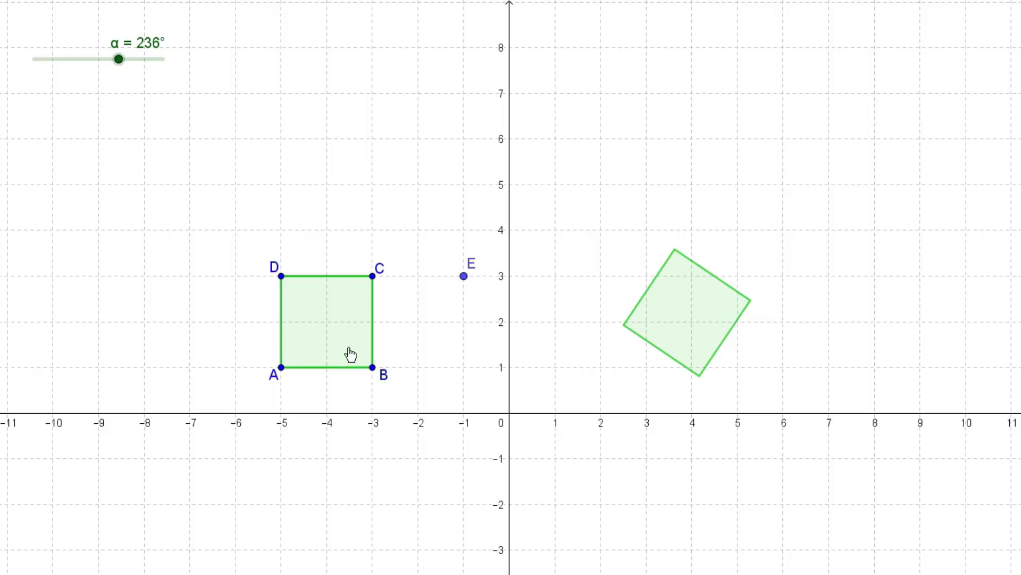
Center square ABCD on the origin and set α to 120°, then move vertex A to (1, 1) and set α to 180°.
{"action": "left_click_drag", "start_coordinate": [347, 346], "coordinate": [529, 437]}
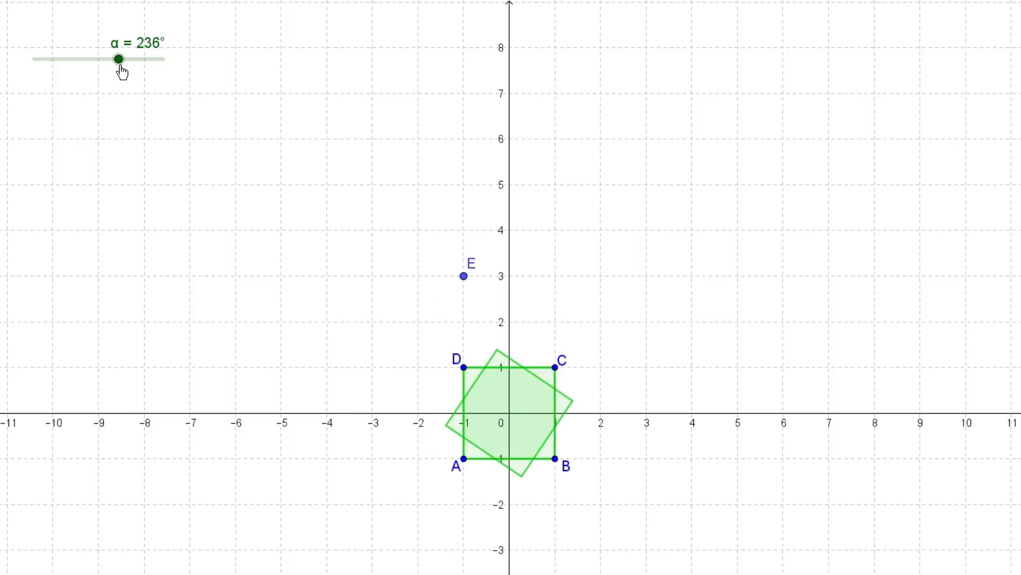
{"action": "left_click_drag", "start_coordinate": [120, 61], "coordinate": [74, 100]}
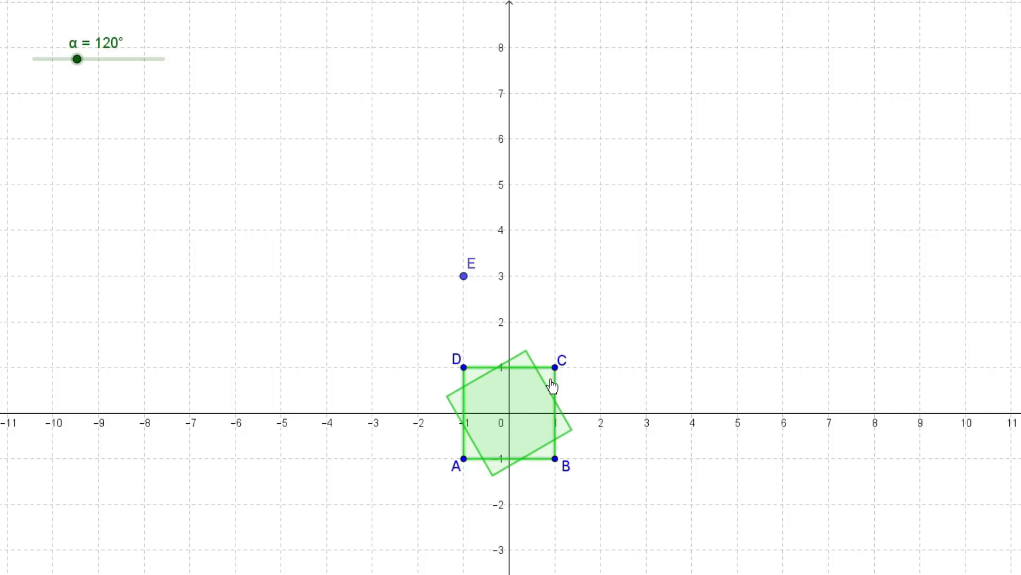
{"action": "left_click_drag", "start_coordinate": [557, 383], "coordinate": [648, 293]}
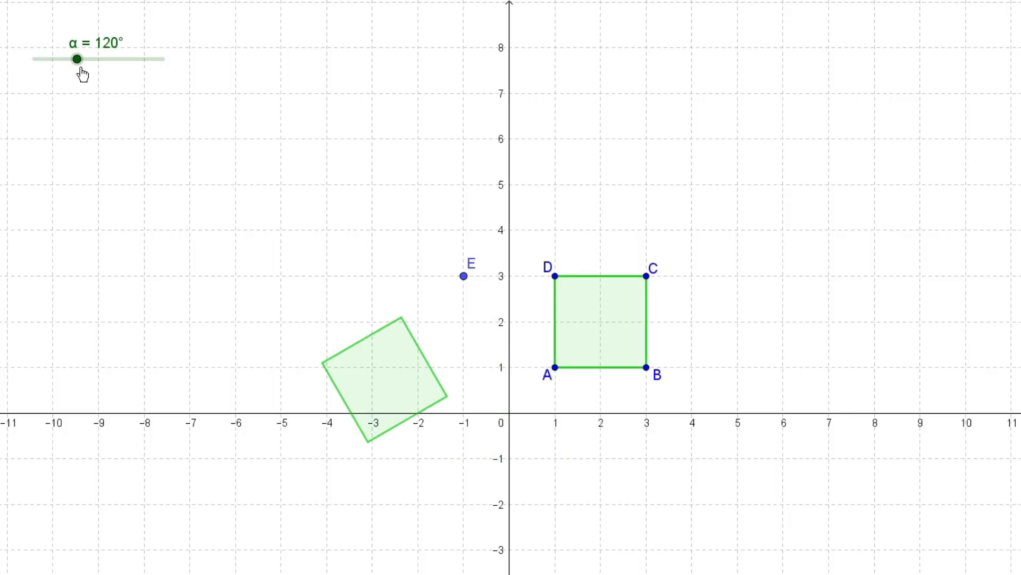
{"action": "left_click_drag", "start_coordinate": [77, 59], "coordinate": [98, 77]}
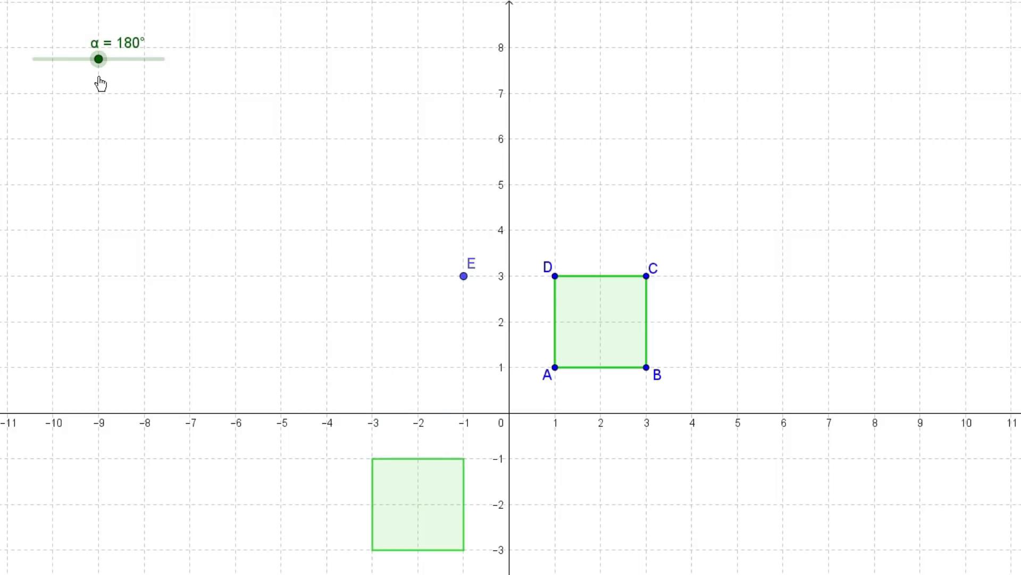